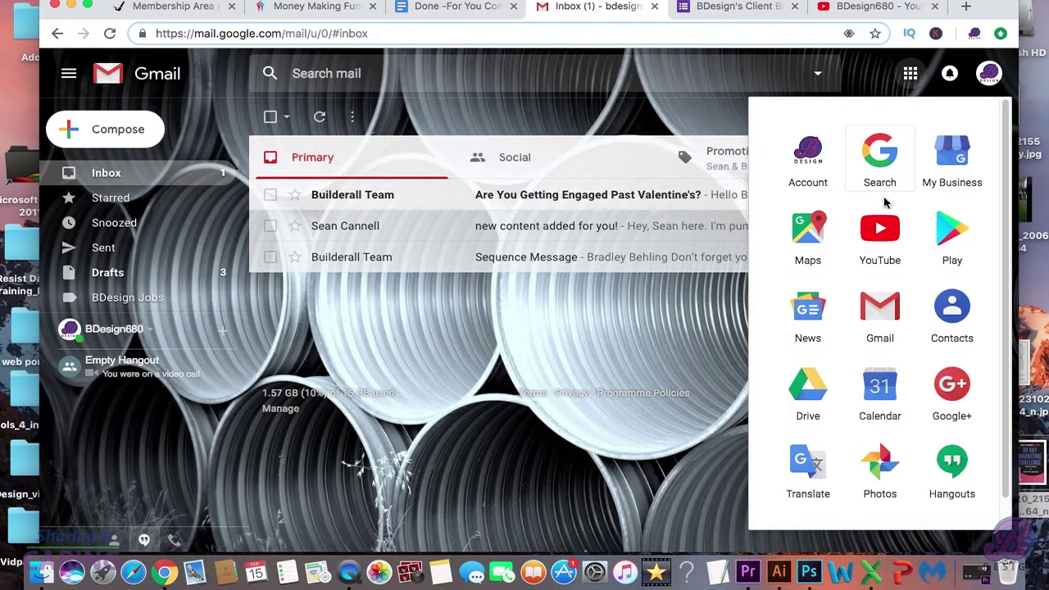
- Open Google Drive from Gmail's apps launcher in a new tab
click(824, 373)
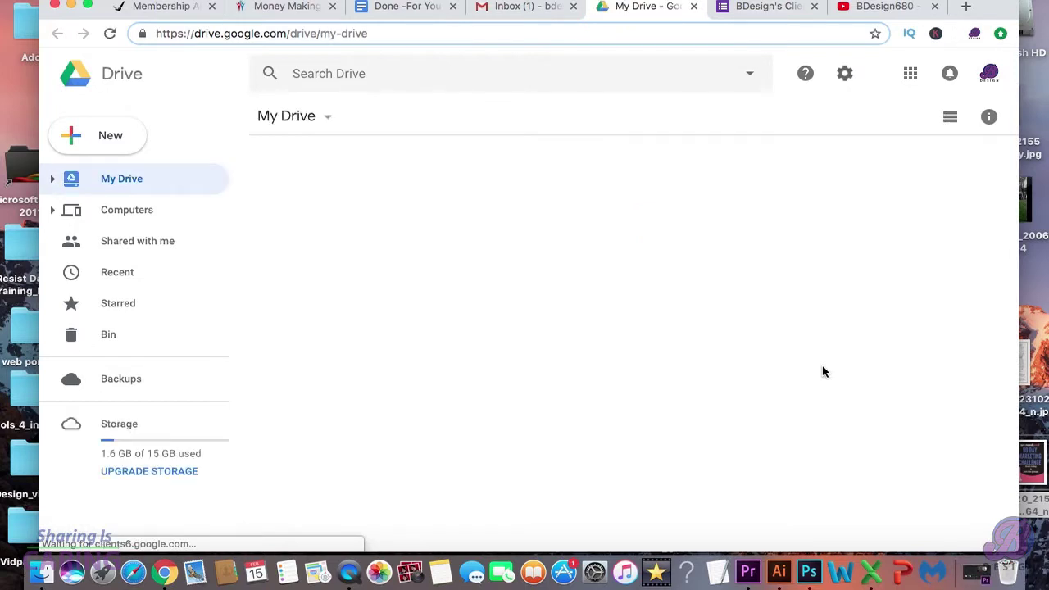
- Create a new blank Google Form from Drive's New > More menu
scroll(824, 372, down, 1)
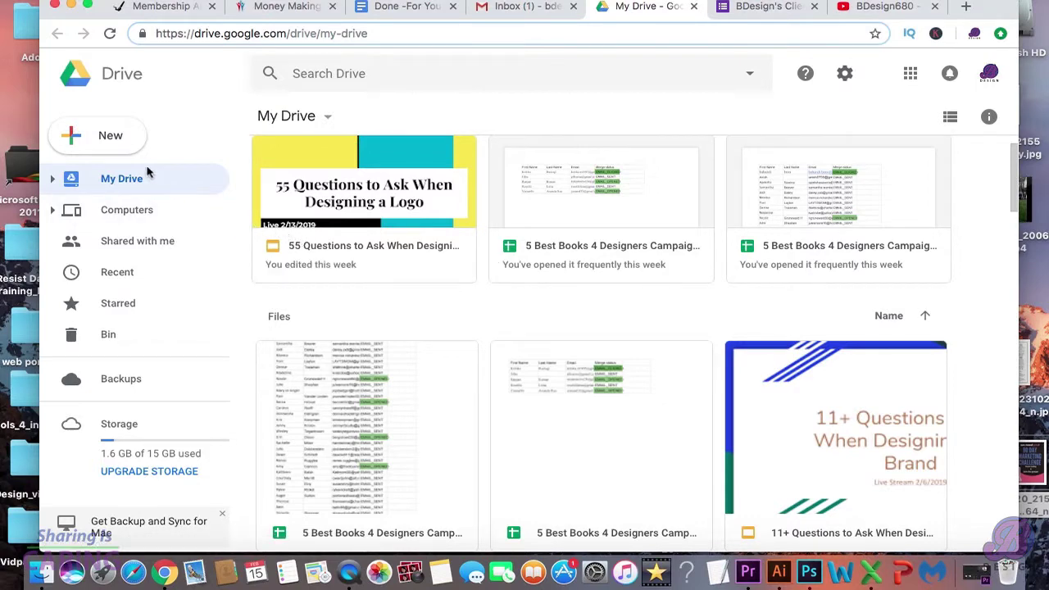
click(117, 144)
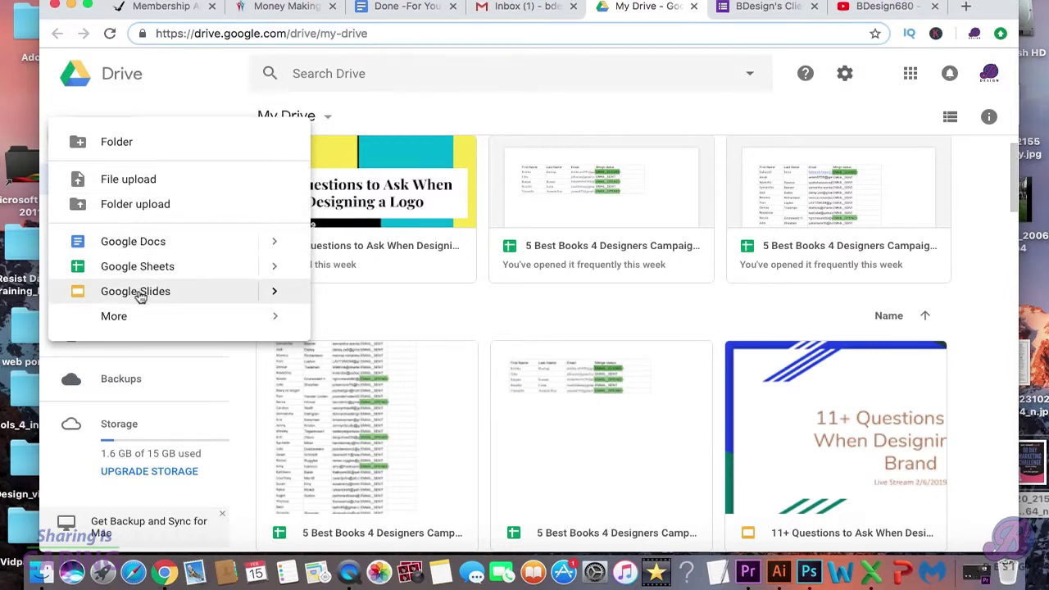
click(129, 316)
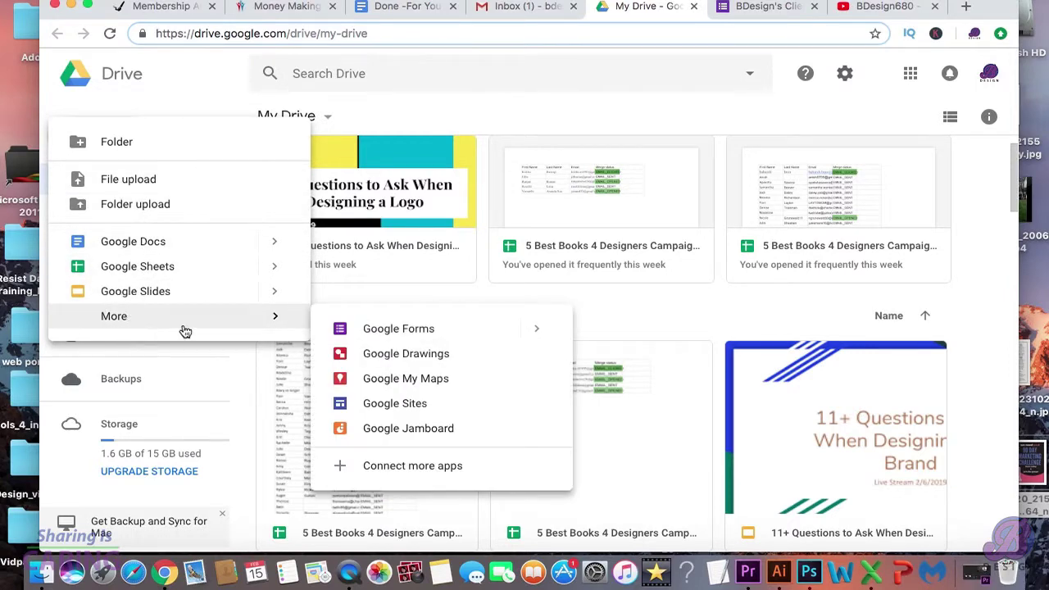
click(378, 330)
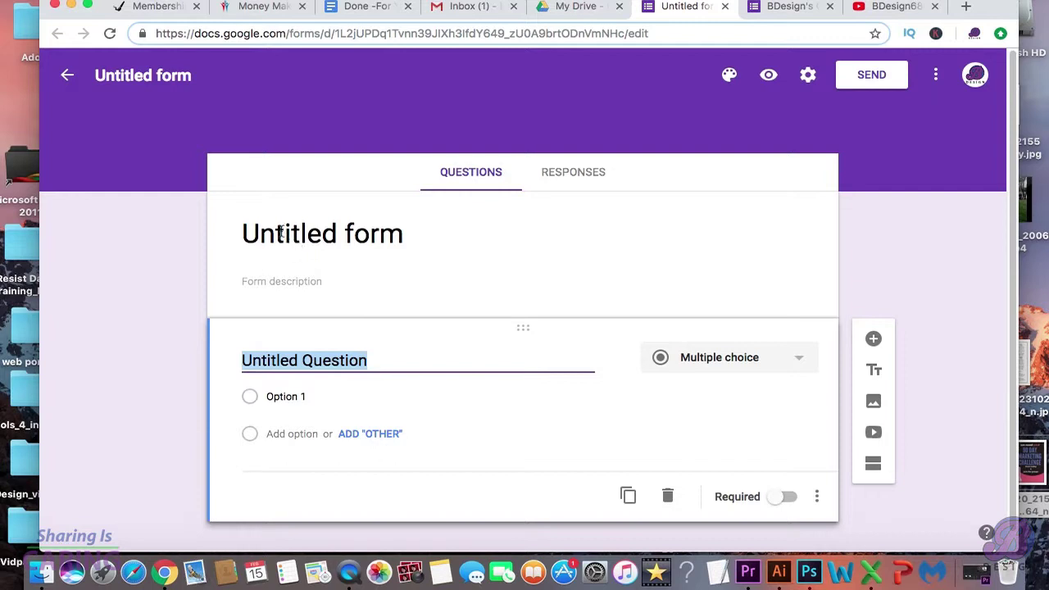
- Rename the untitled form to "BDesign's Client Brief"
click(146, 76)
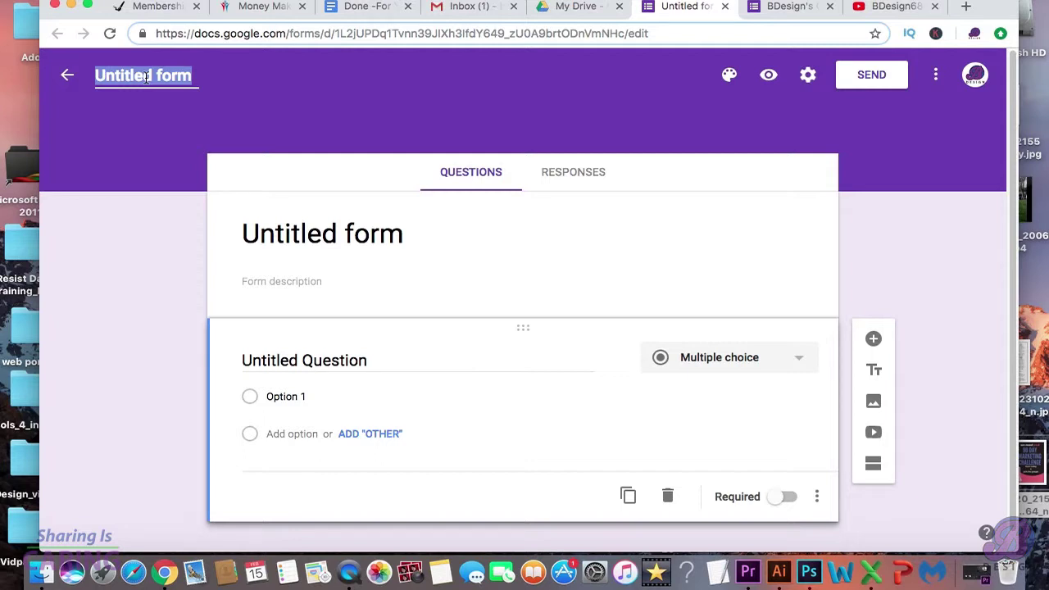
text(BDesign's Client Brief)
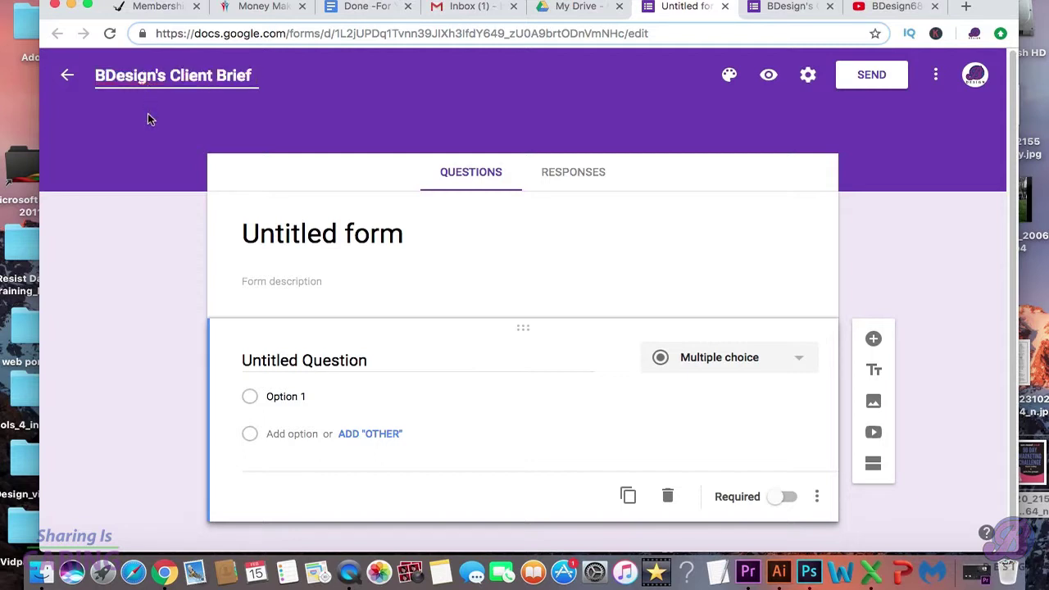
click(148, 116)
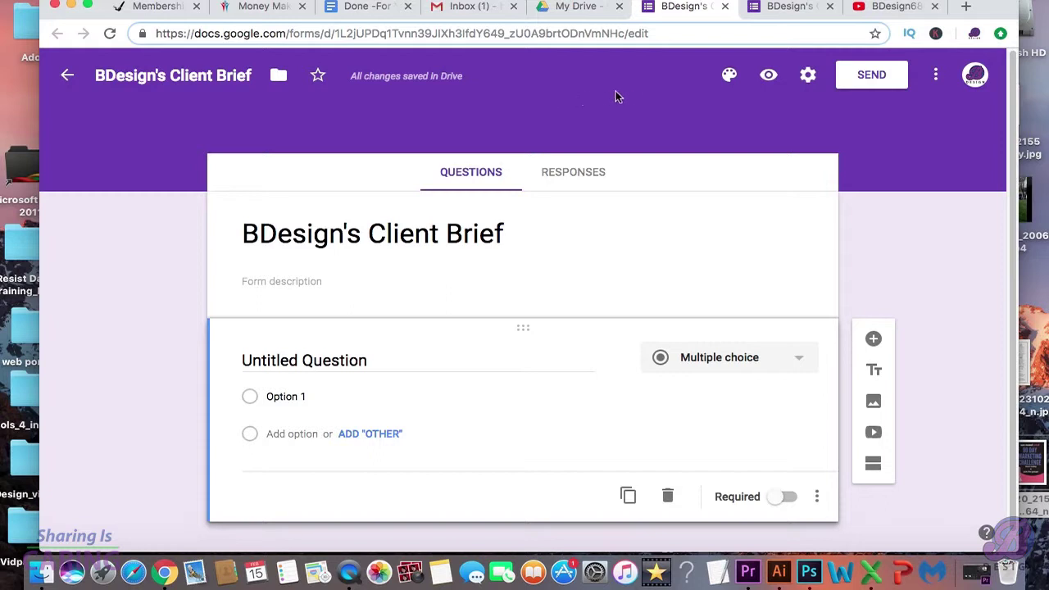
- Set the theme colour to Purple with the medium lilac #e1d8f1 page background
click(729, 77)
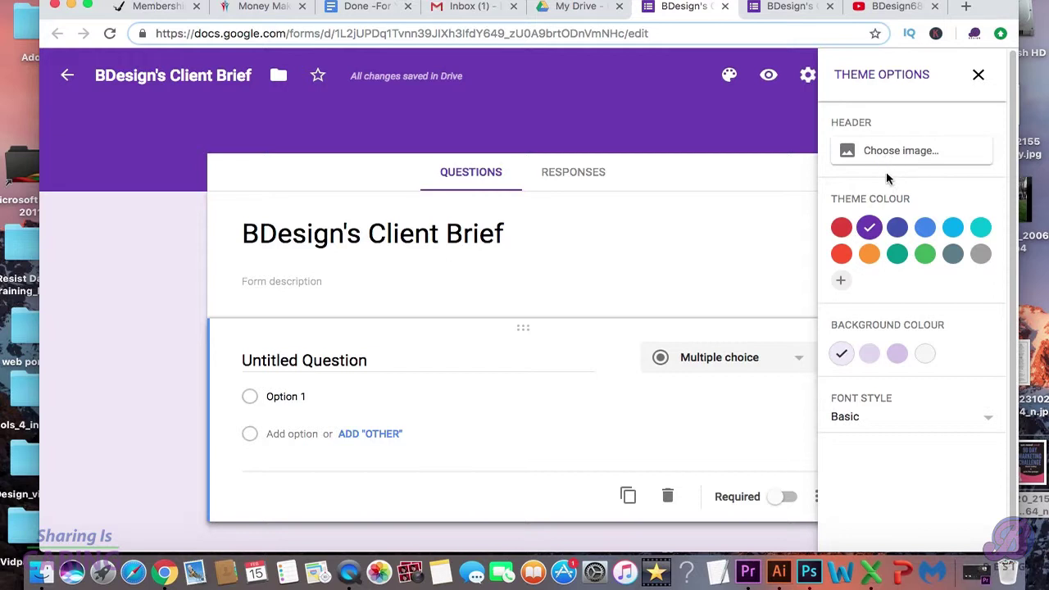
click(897, 230)
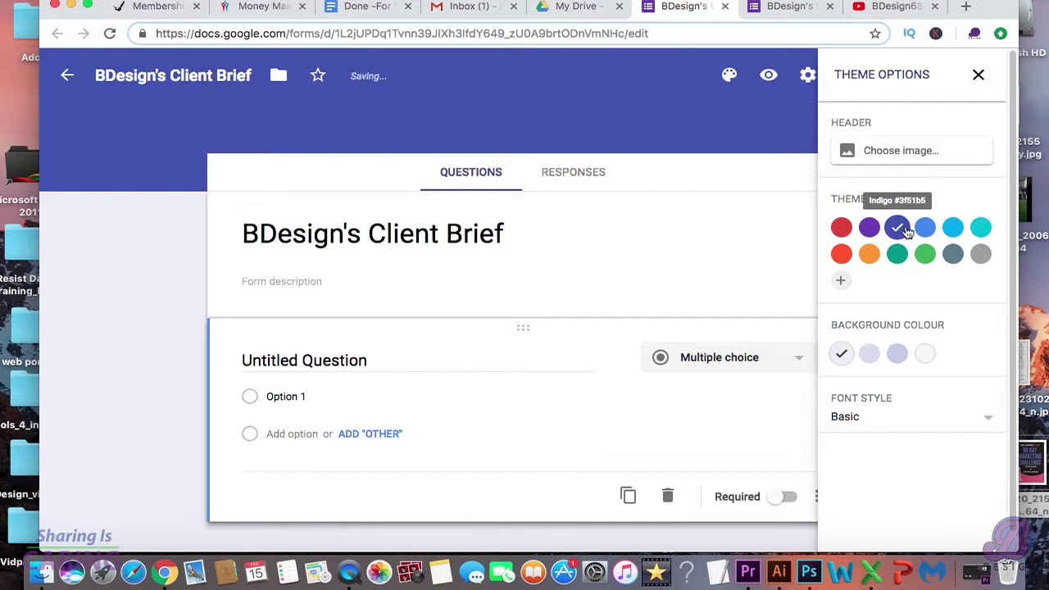
click(924, 229)
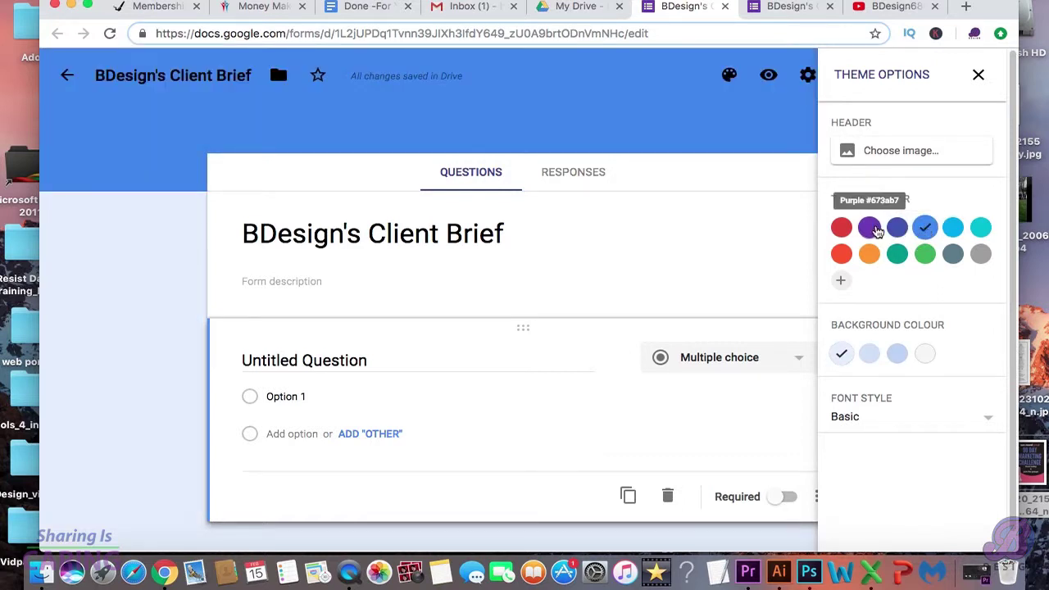
click(870, 230)
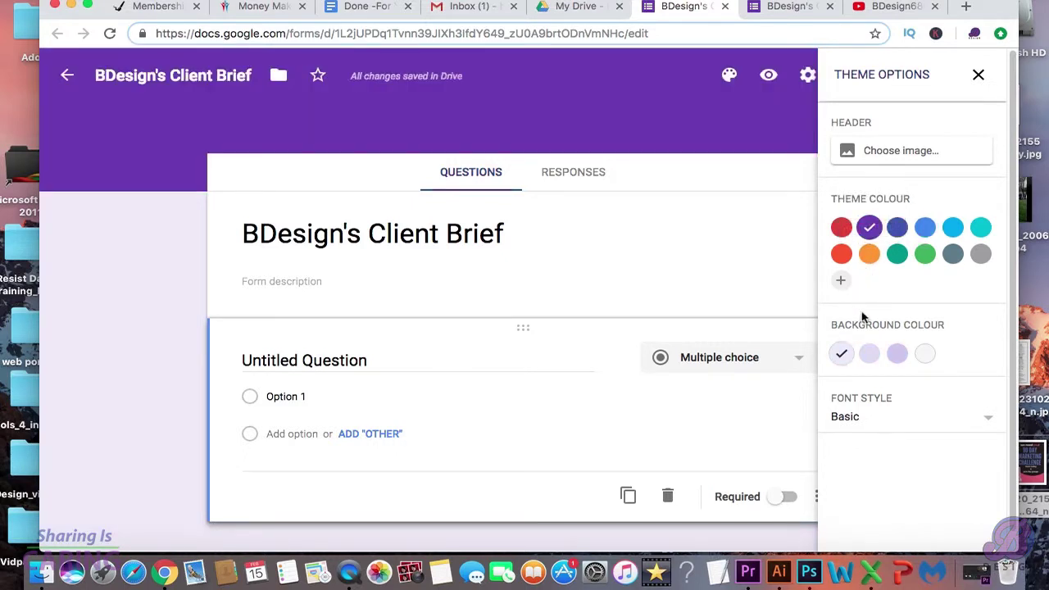
click(870, 354)
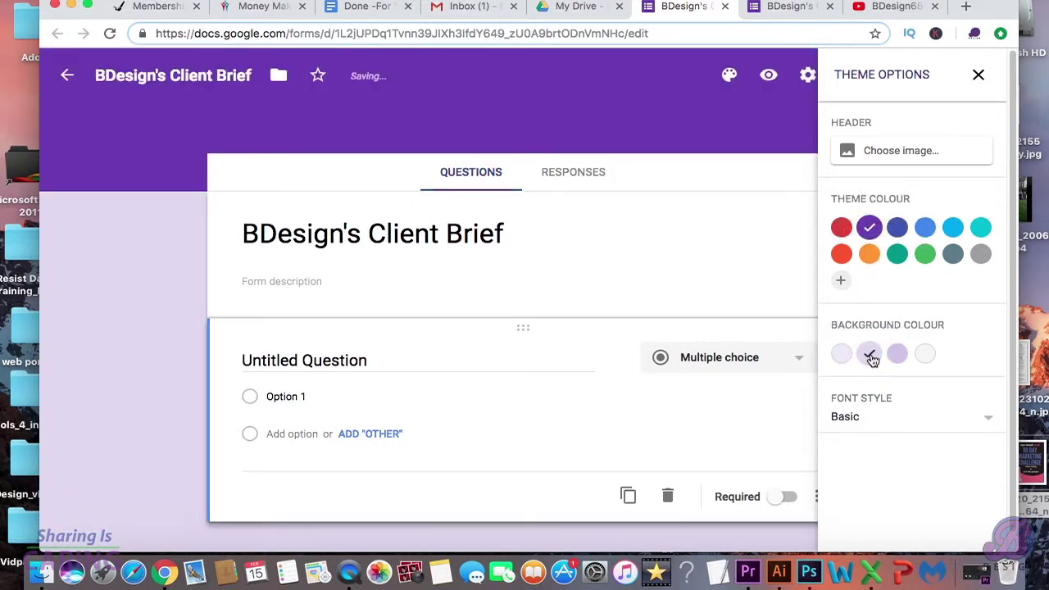
click(896, 354)
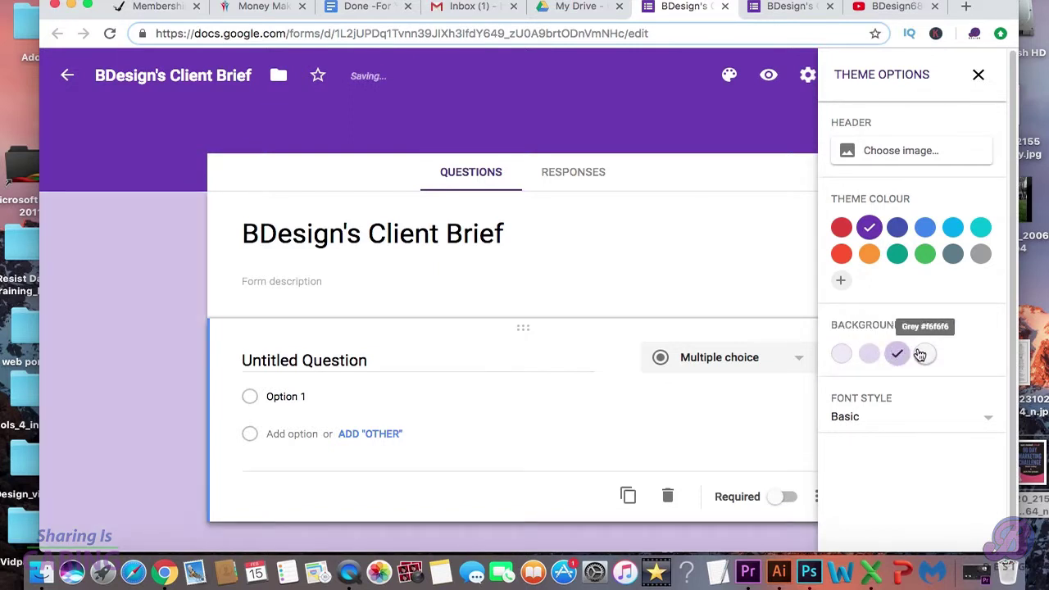
click(924, 354)
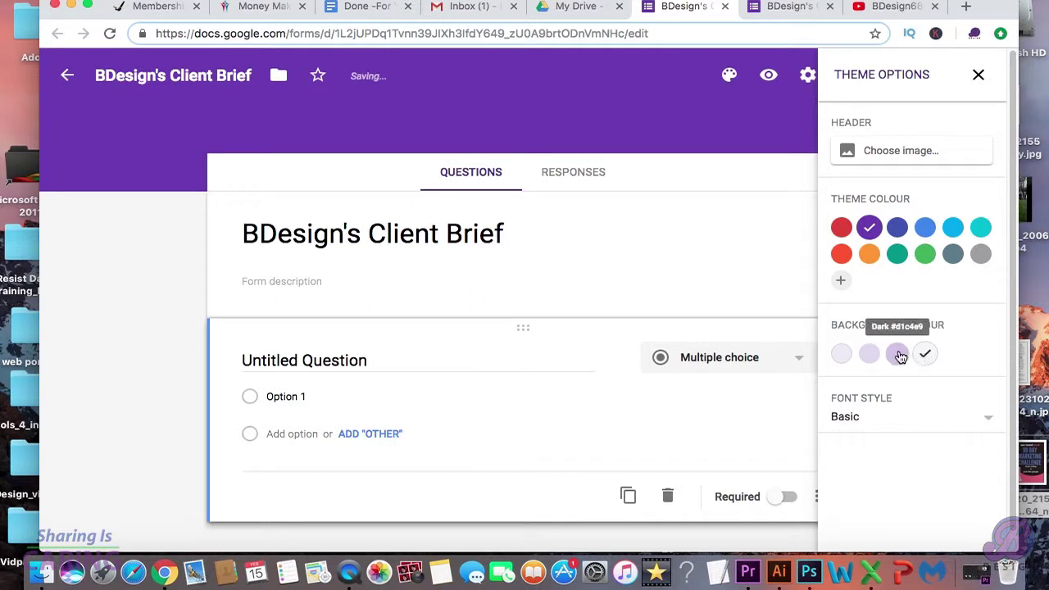
click(870, 353)
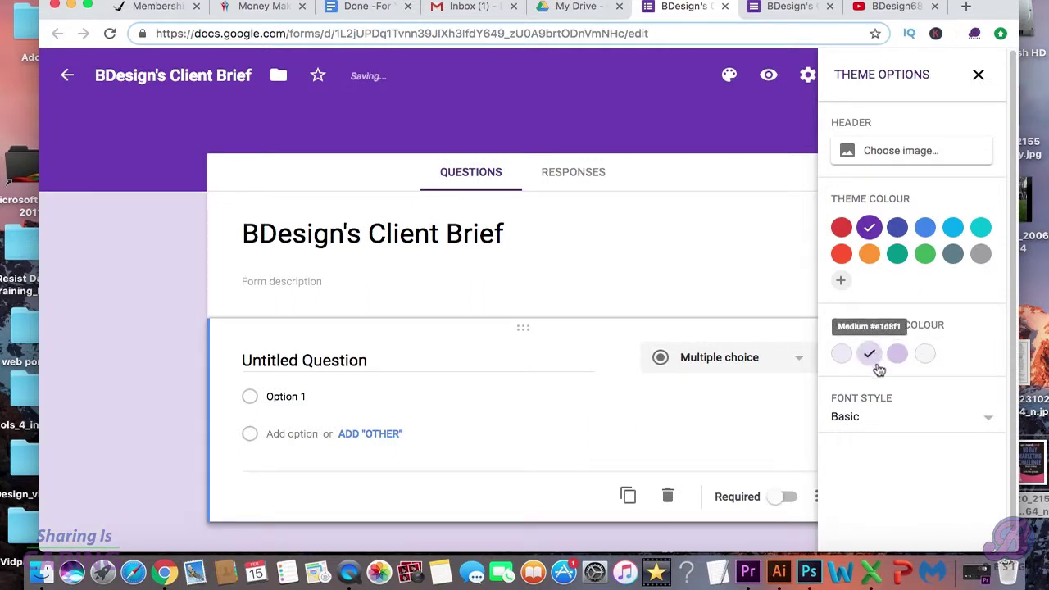
click(852, 418)
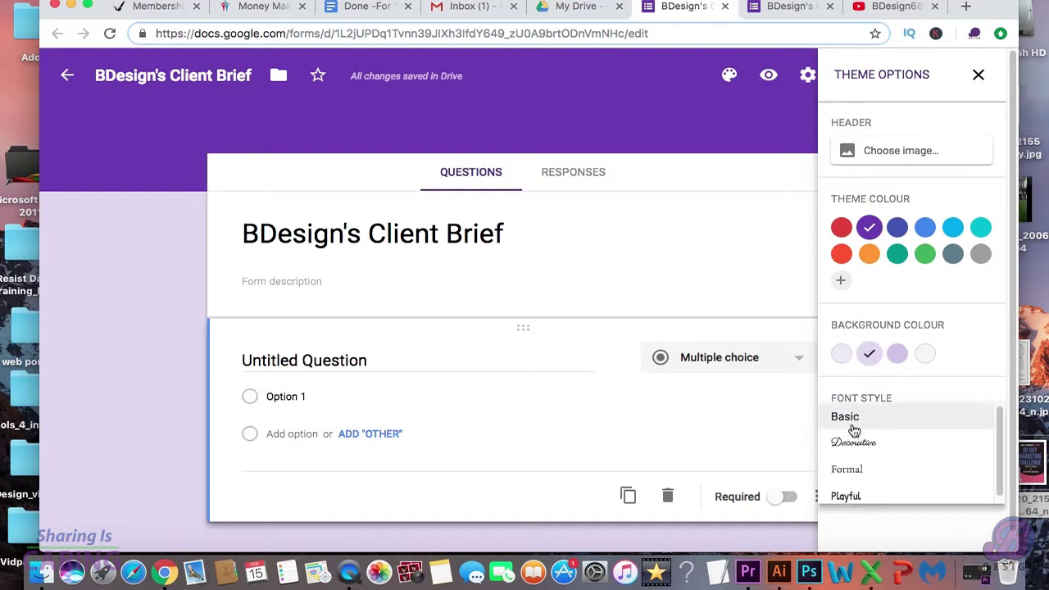
- Compare Decorative, Formal and Playful fonts, settle on Basic, and close theme options
click(854, 442)
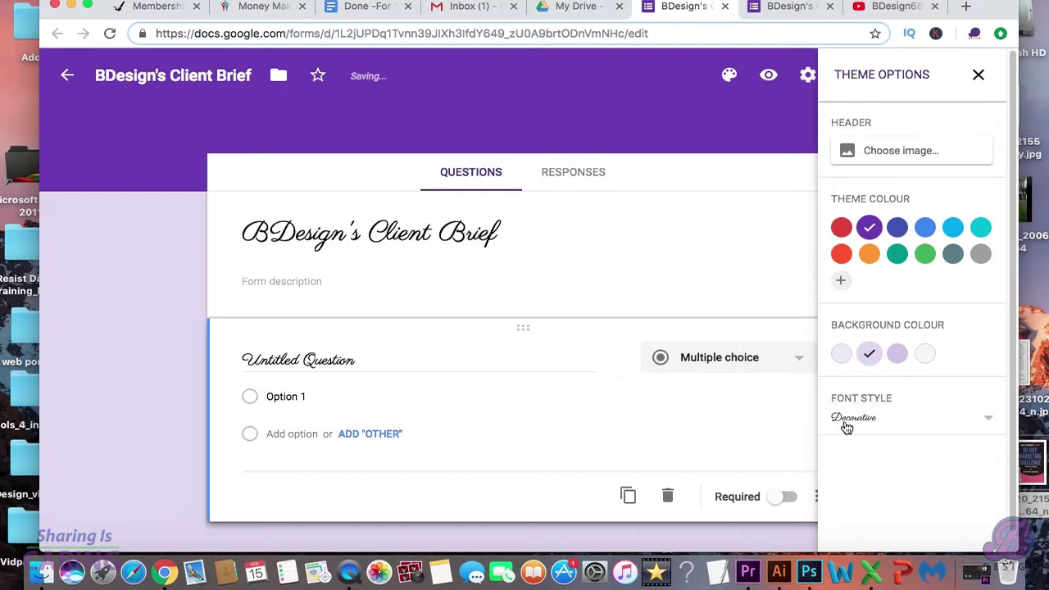
click(845, 417)
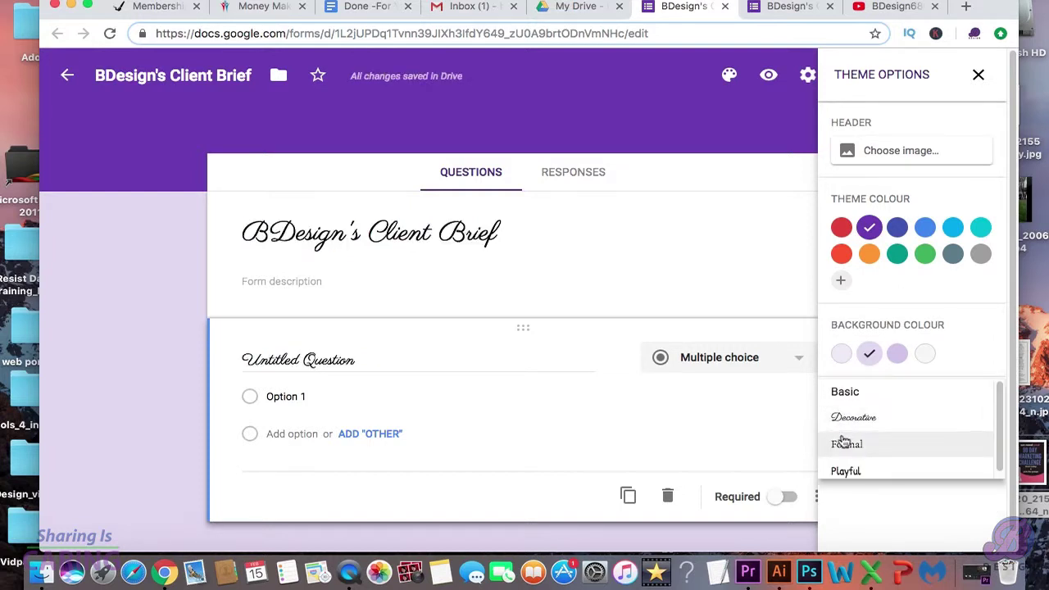
click(845, 444)
click(848, 417)
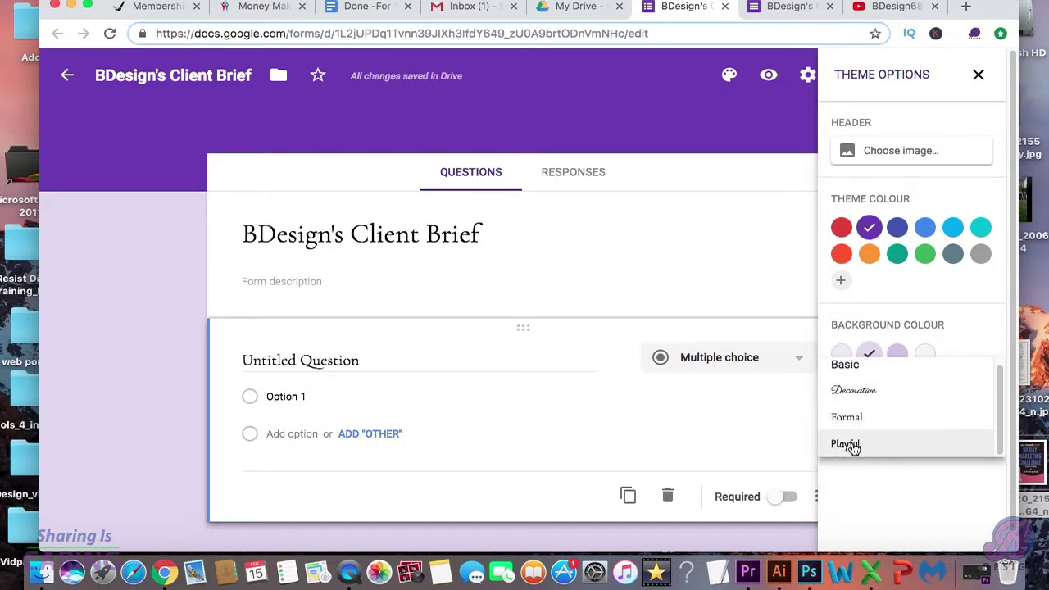
click(851, 447)
click(846, 420)
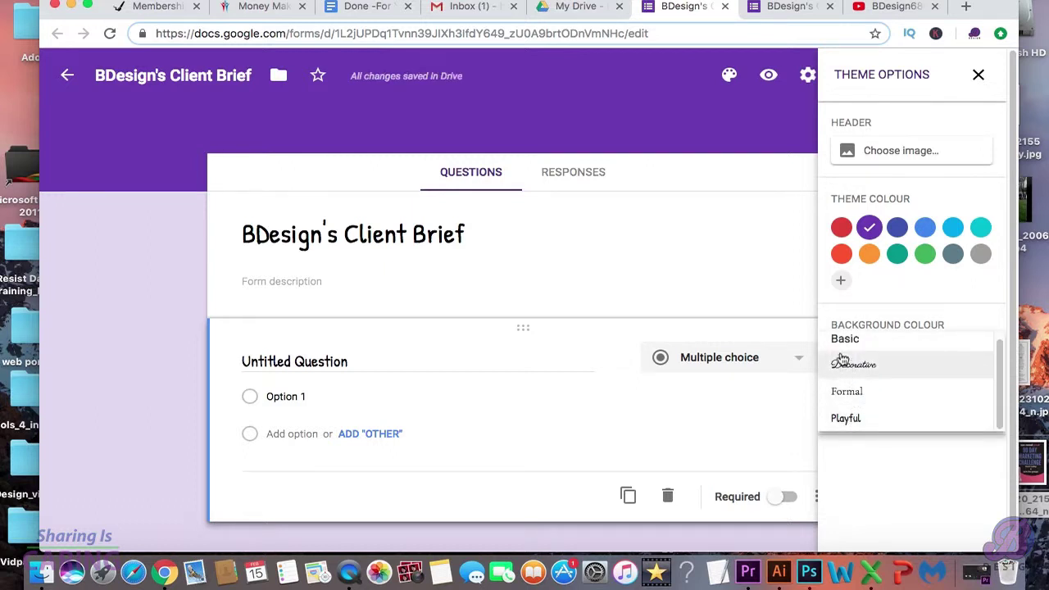
click(841, 344)
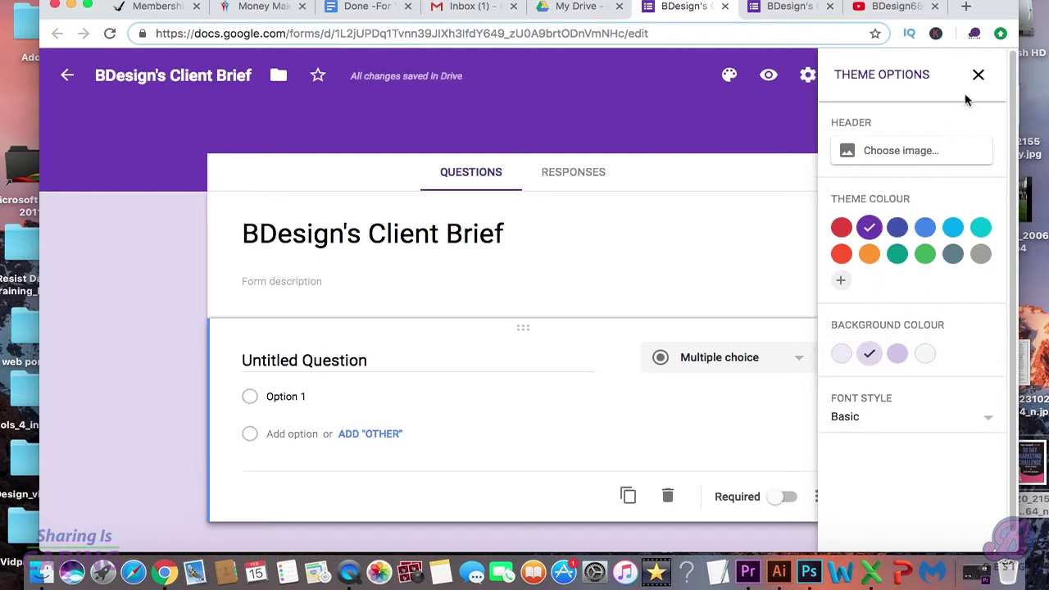
click(978, 74)
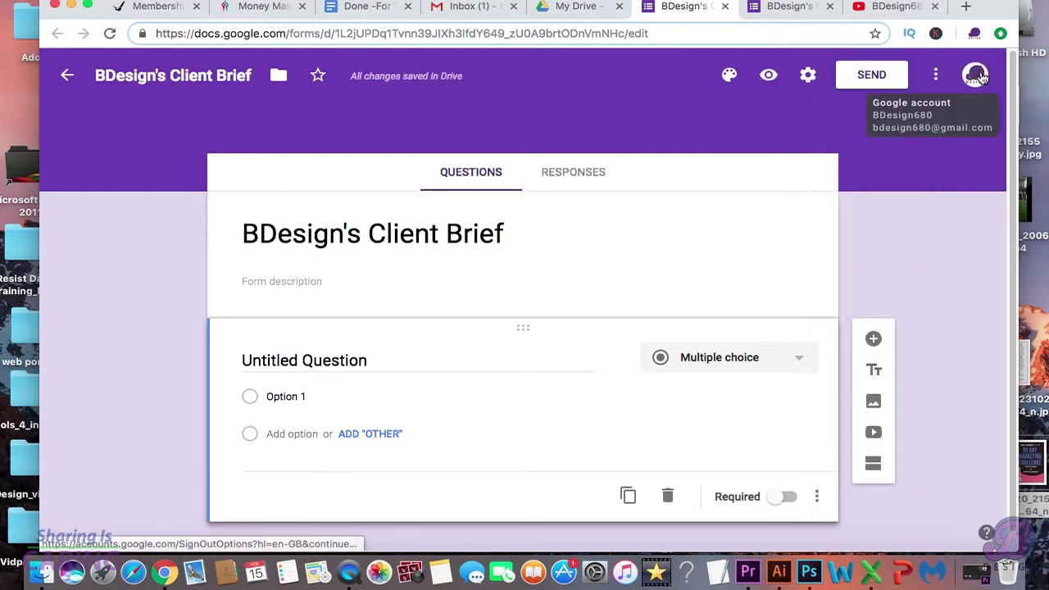
- Enable 'Edit after submit' in the form's General settings, then view Presentation settings
click(806, 76)
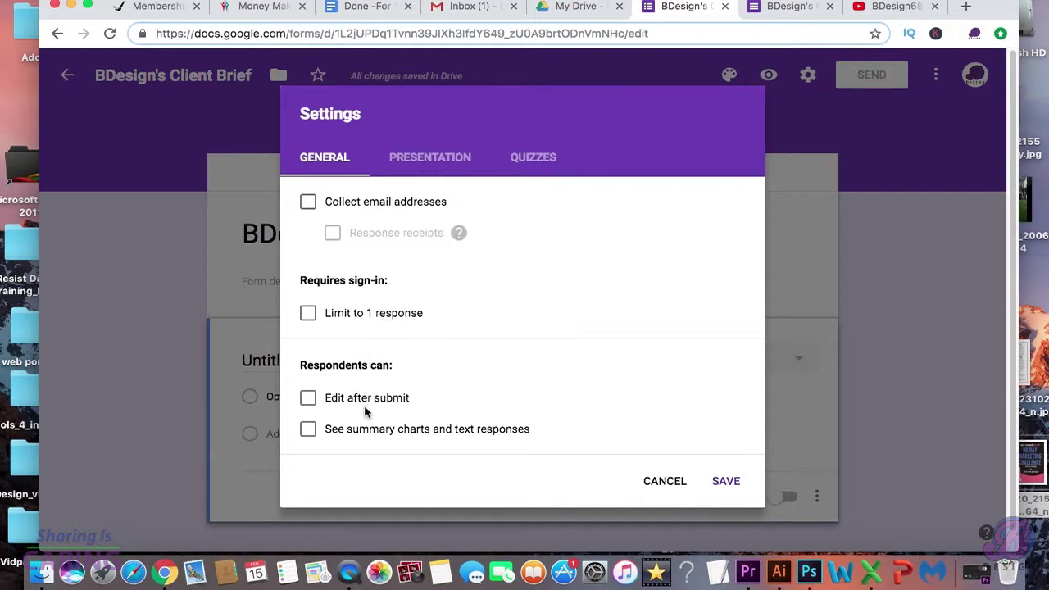
click(309, 399)
click(426, 165)
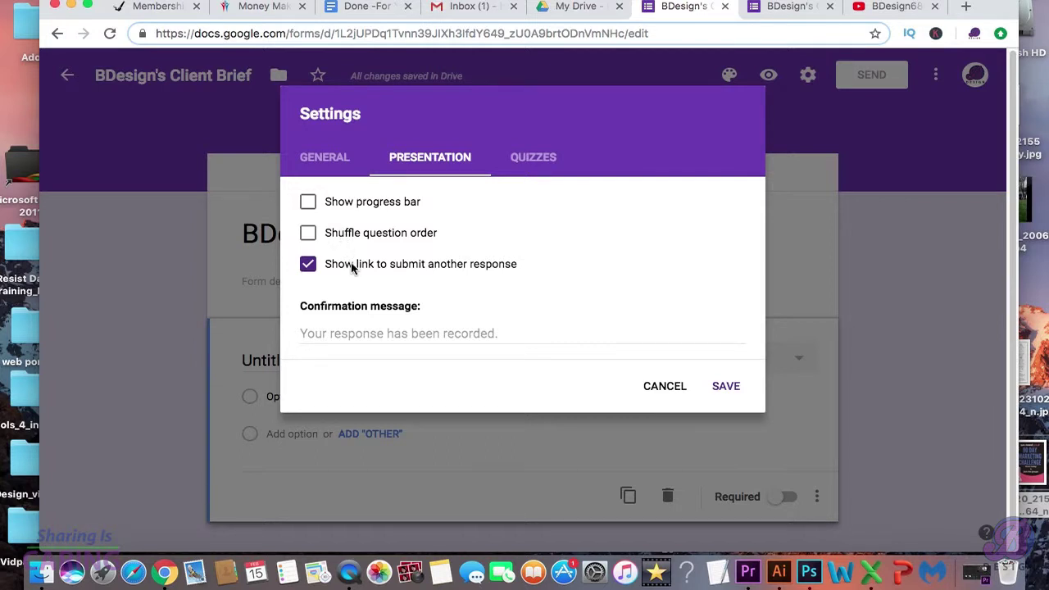
- Set the confirmation message to "Thank you for the response!!!"
click(354, 331)
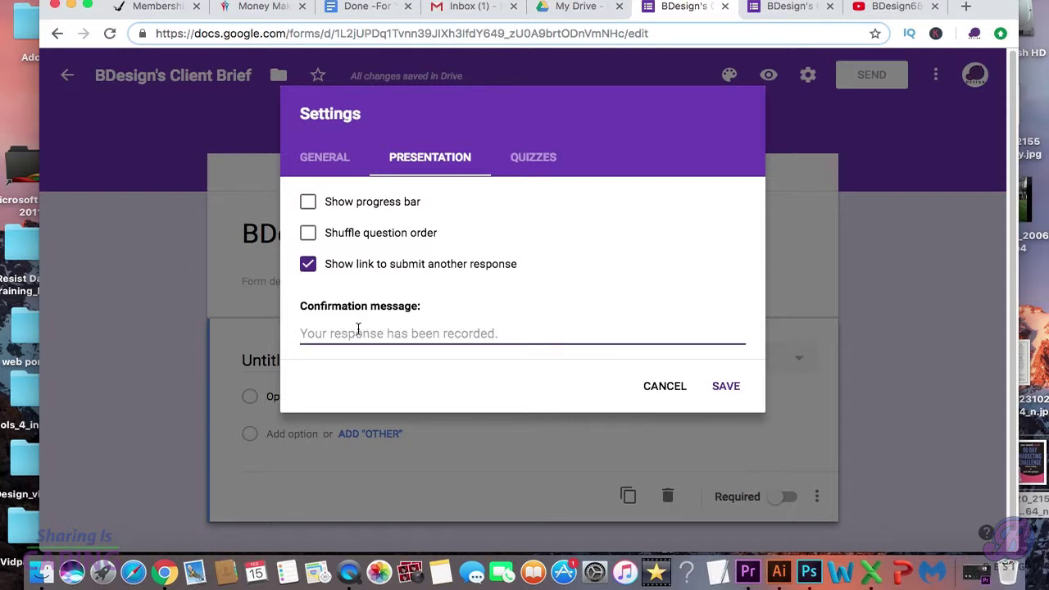
text(Thank yo)
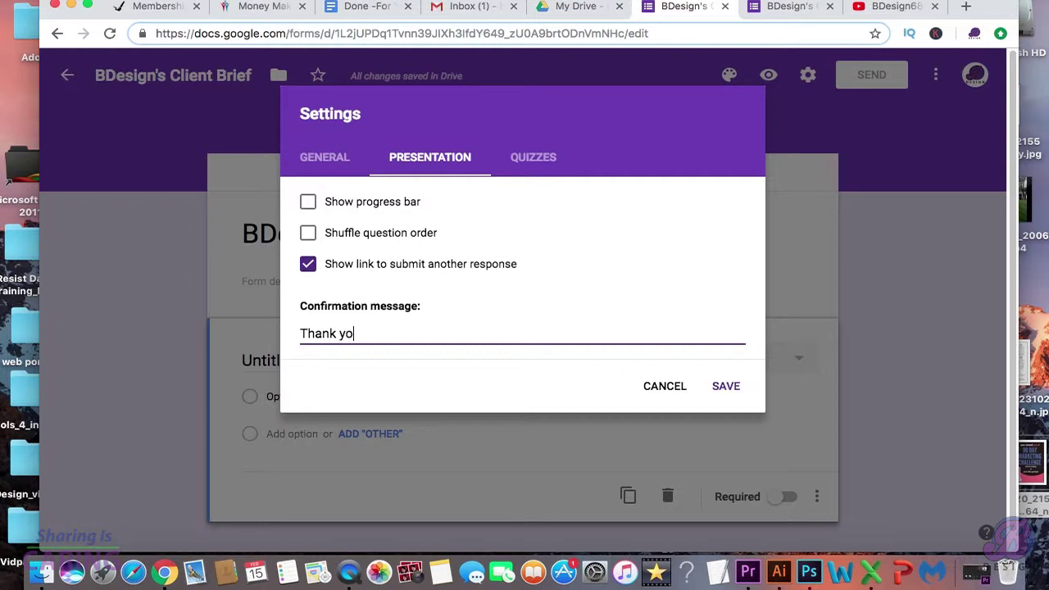
text(u for the response)
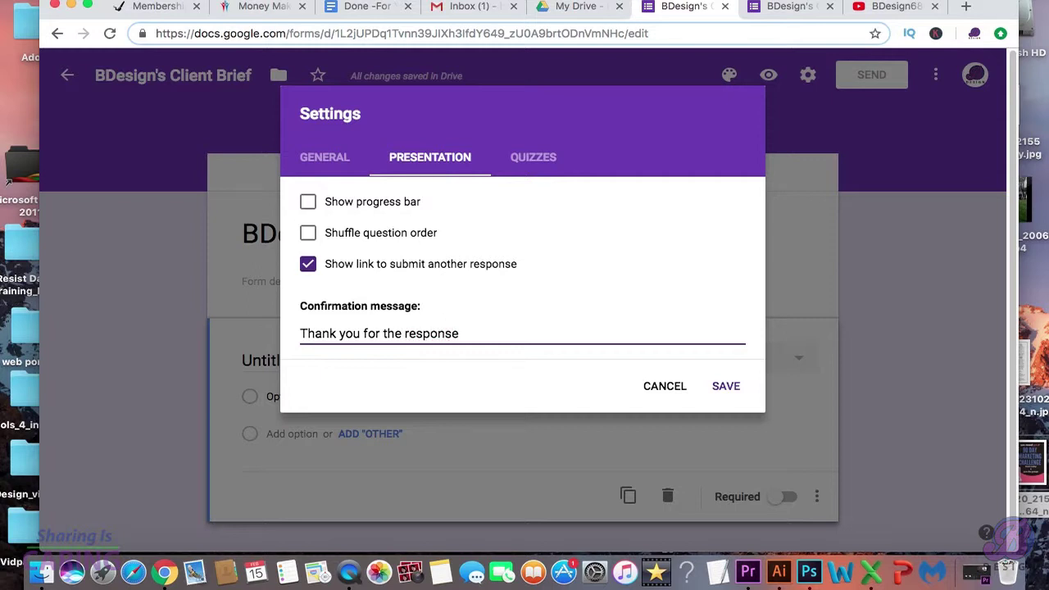
text(!!!)
click(522, 162)
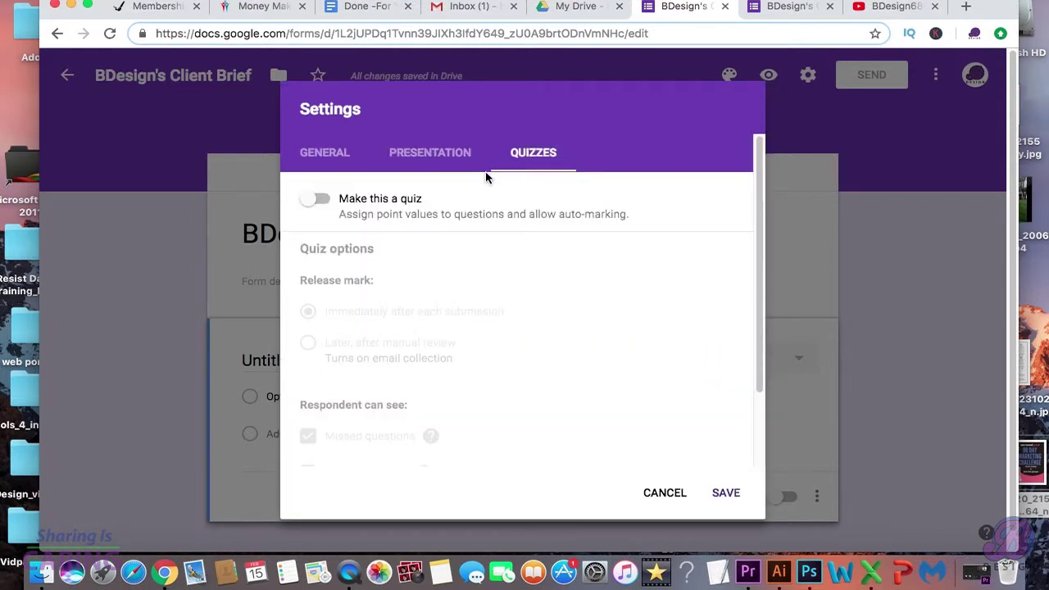
- Leave 'Make this a quiz' switched off and save the form settings
click(315, 202)
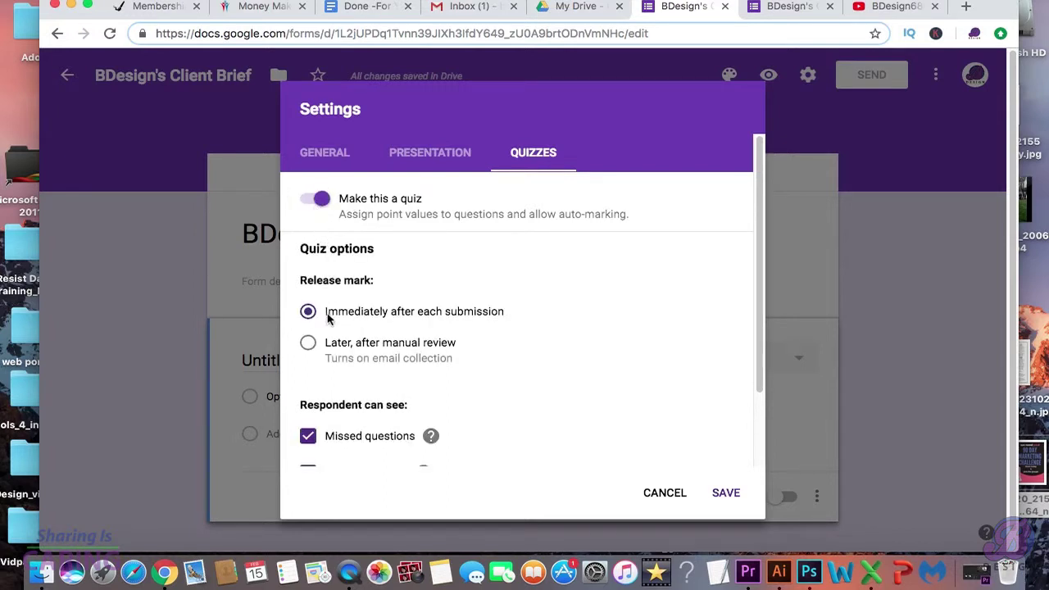
scroll(328, 320, down, 3)
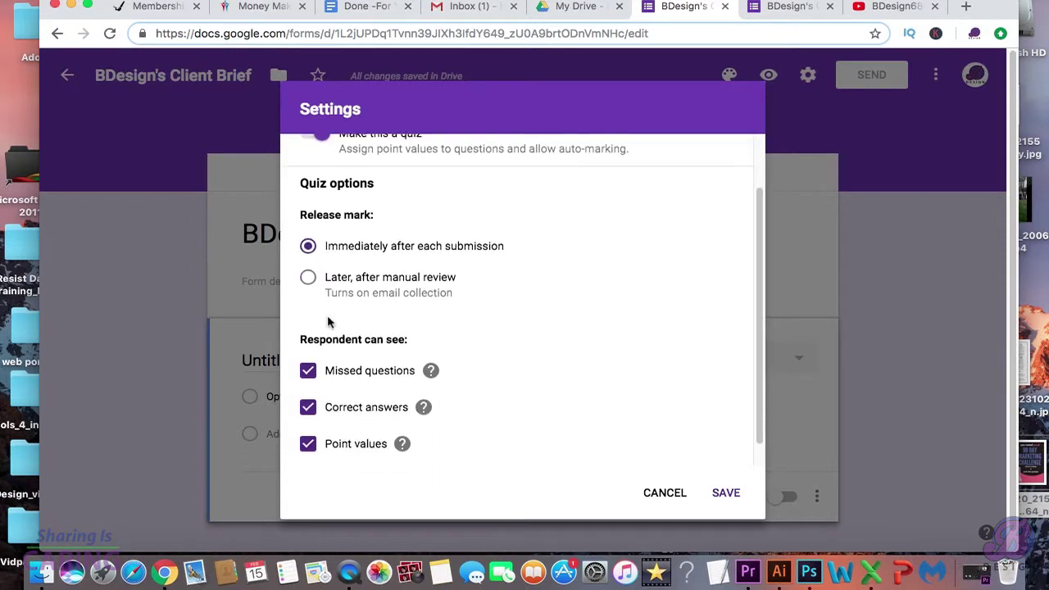
scroll(329, 322, down, 1)
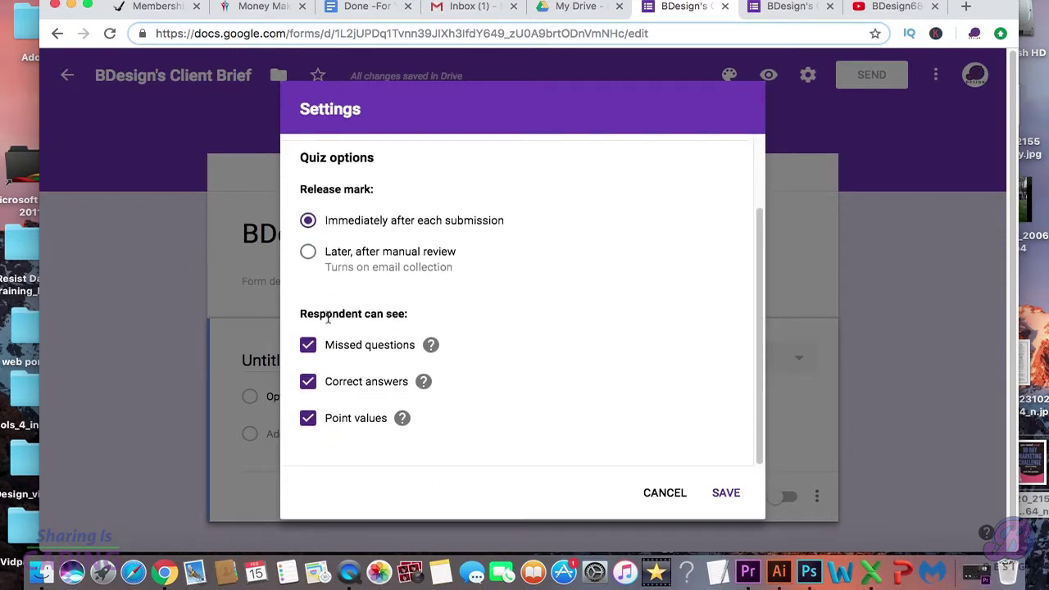
scroll(328, 319, up, 4)
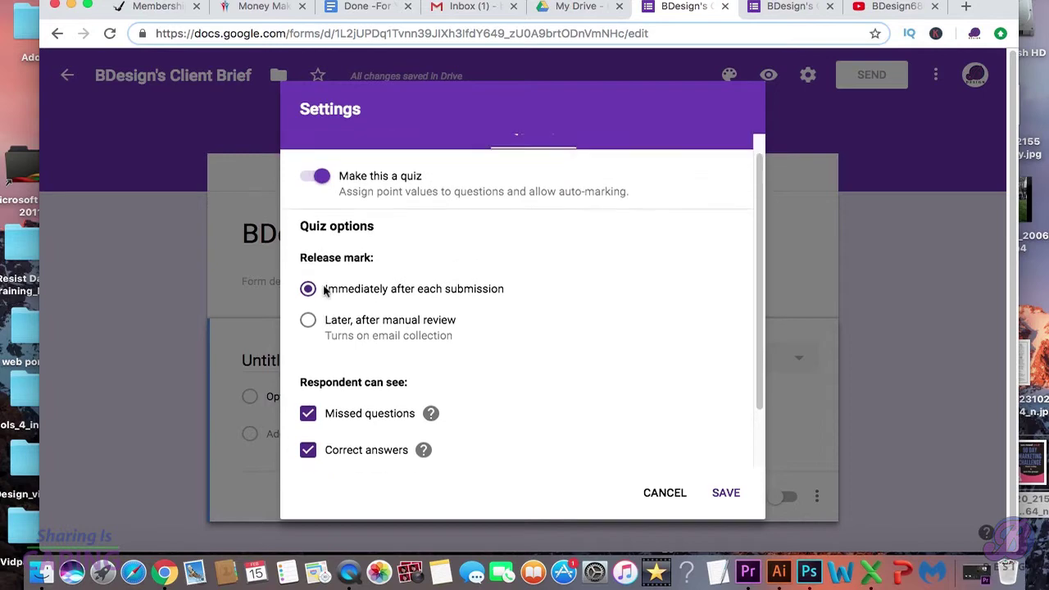
click(321, 200)
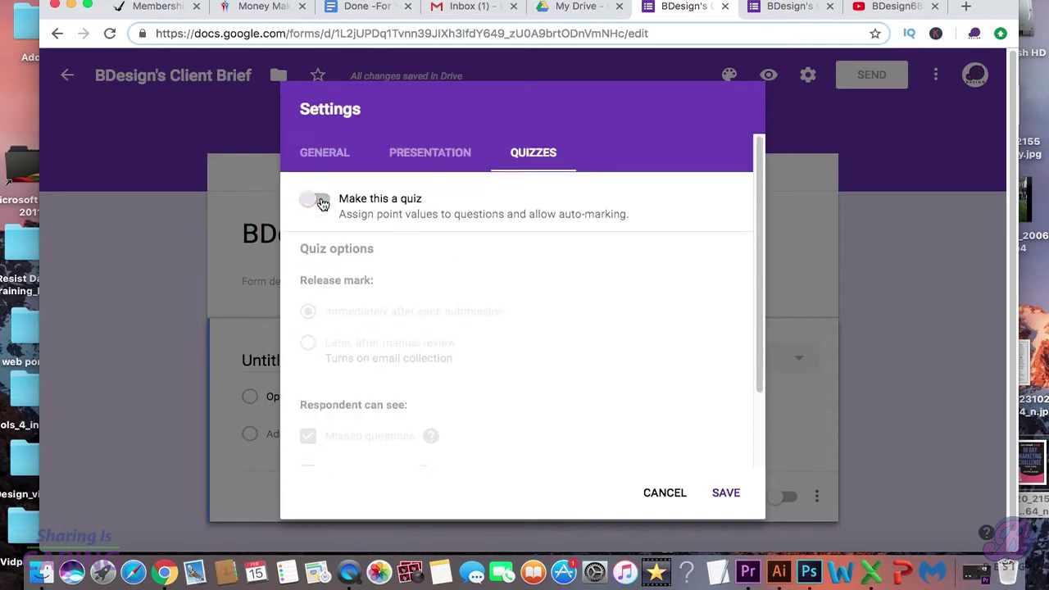
click(725, 493)
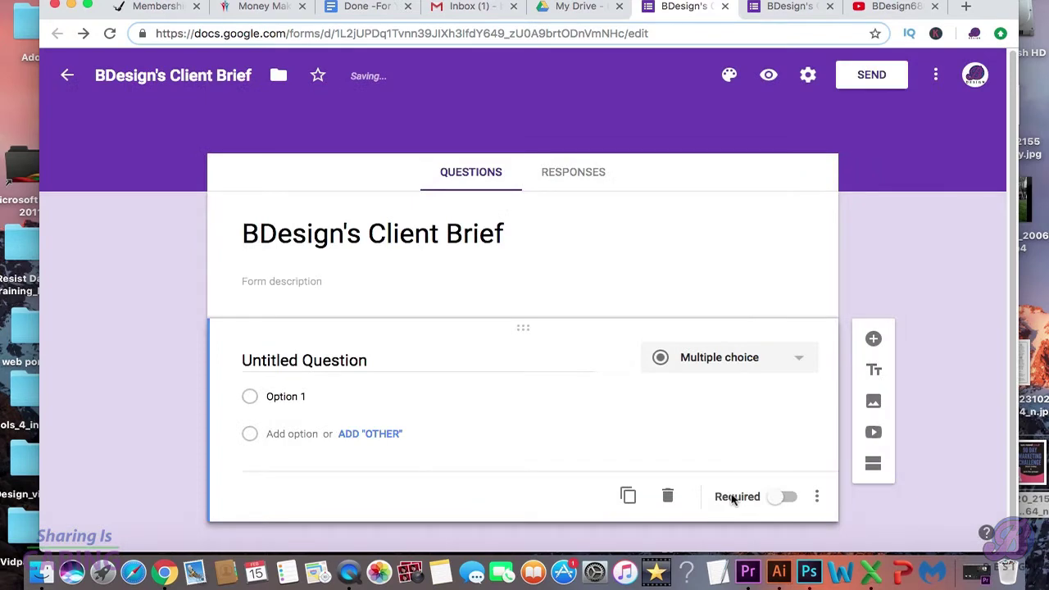
click(875, 77)
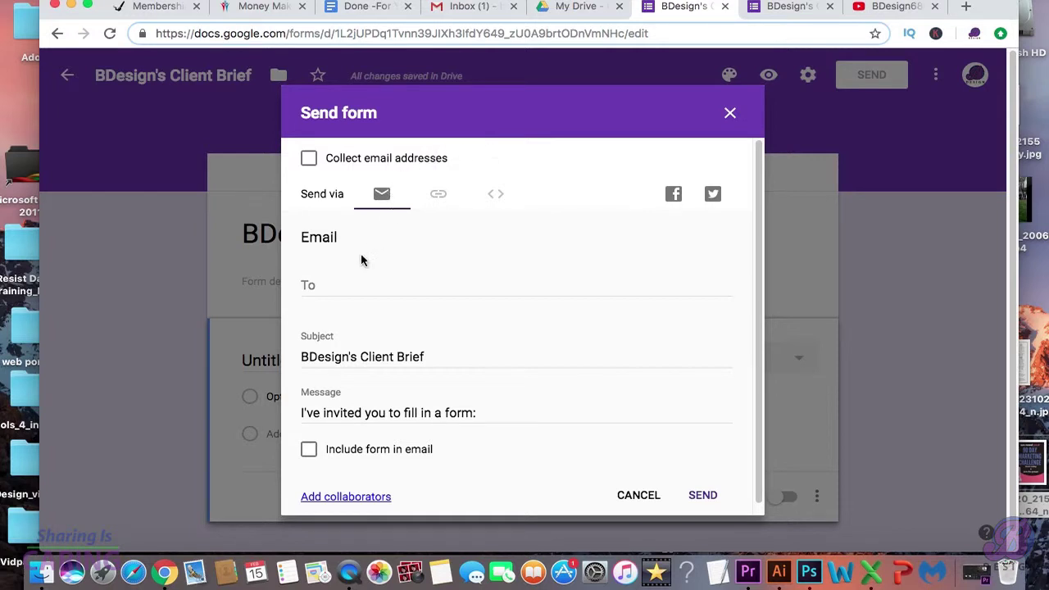
scroll(362, 303, down, 1)
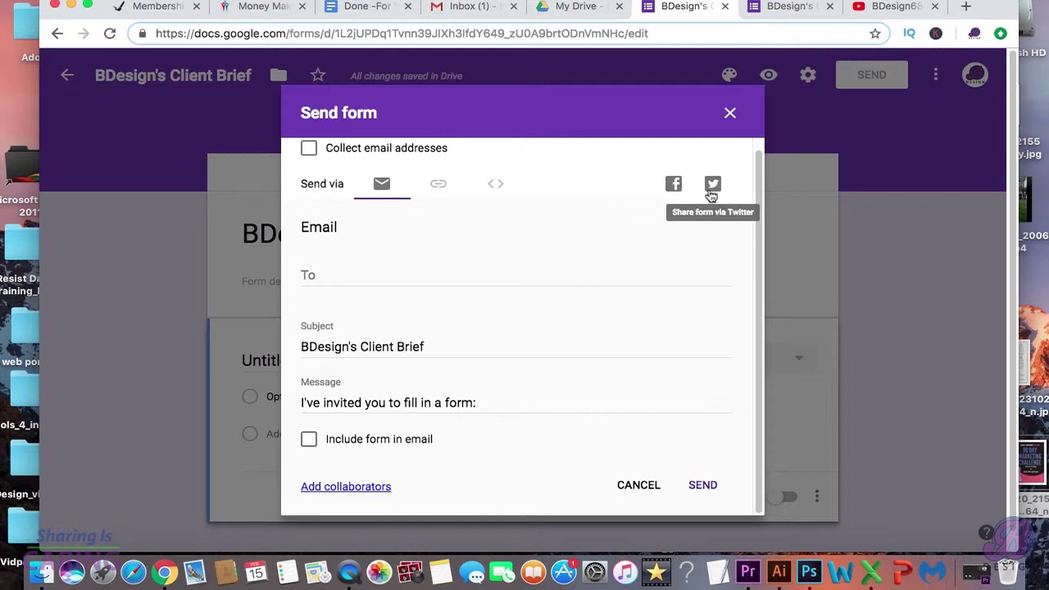
click(731, 114)
click(934, 74)
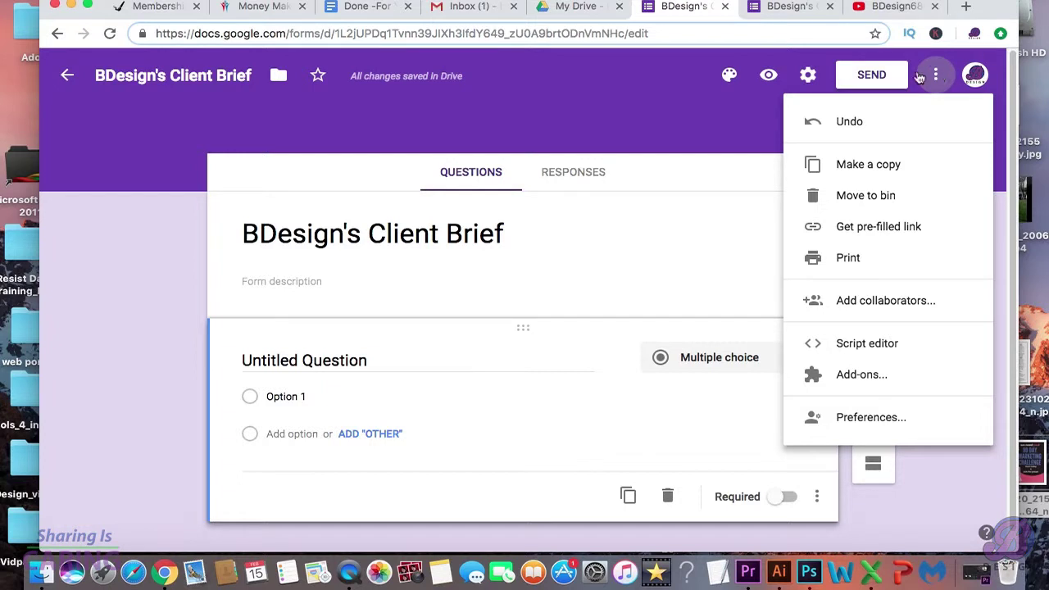
- Delete the original untitled question and remove an added empty title block
click(724, 114)
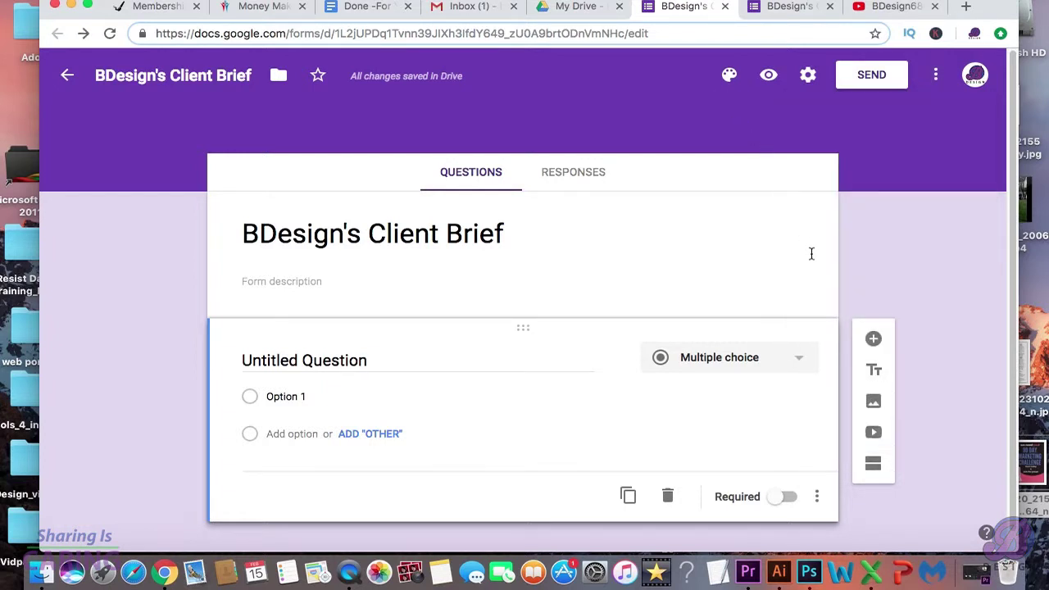
click(873, 341)
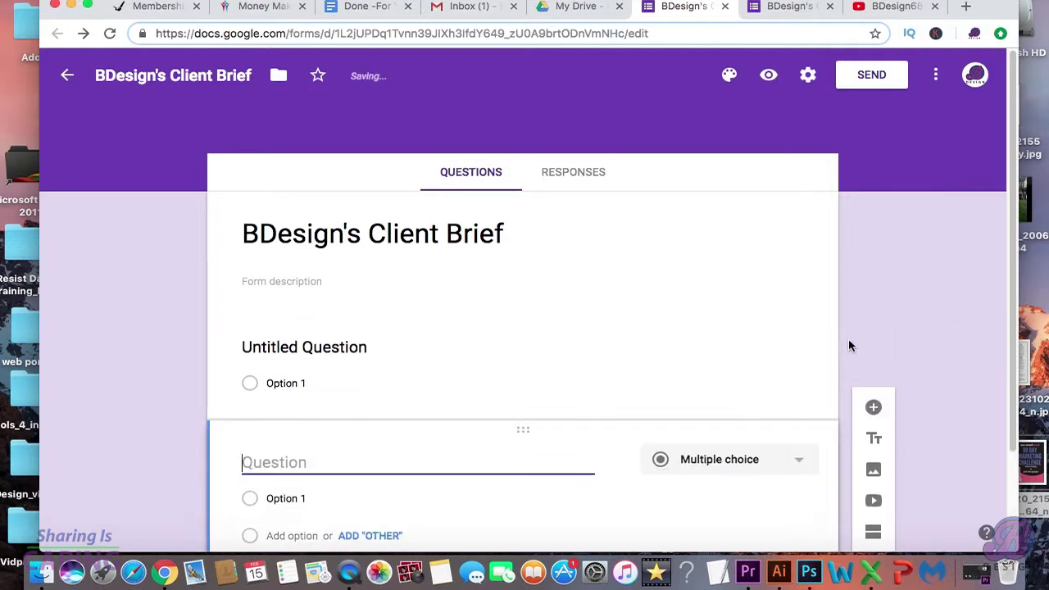
click(456, 380)
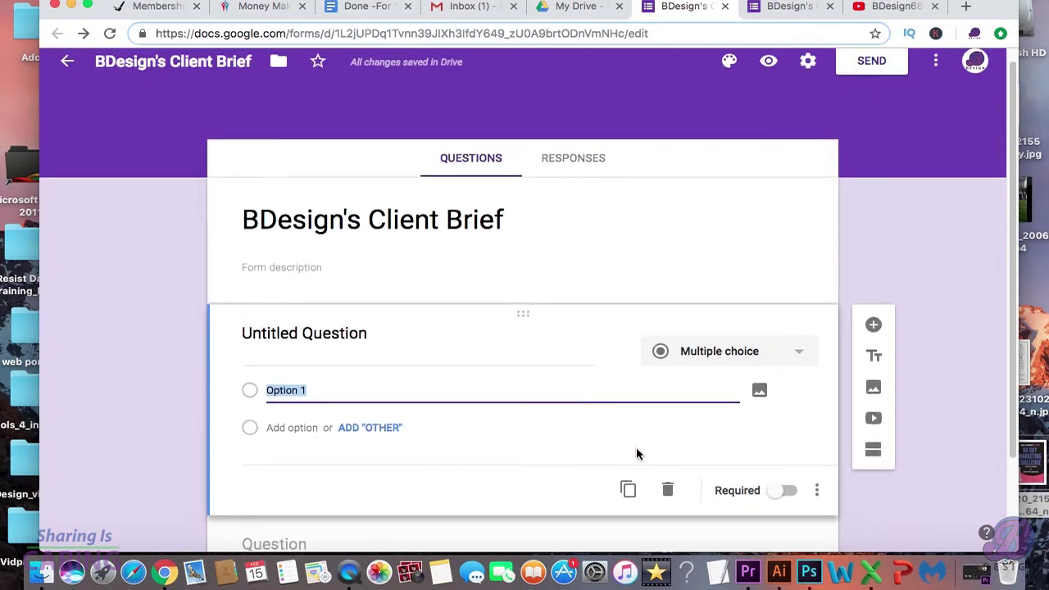
click(669, 491)
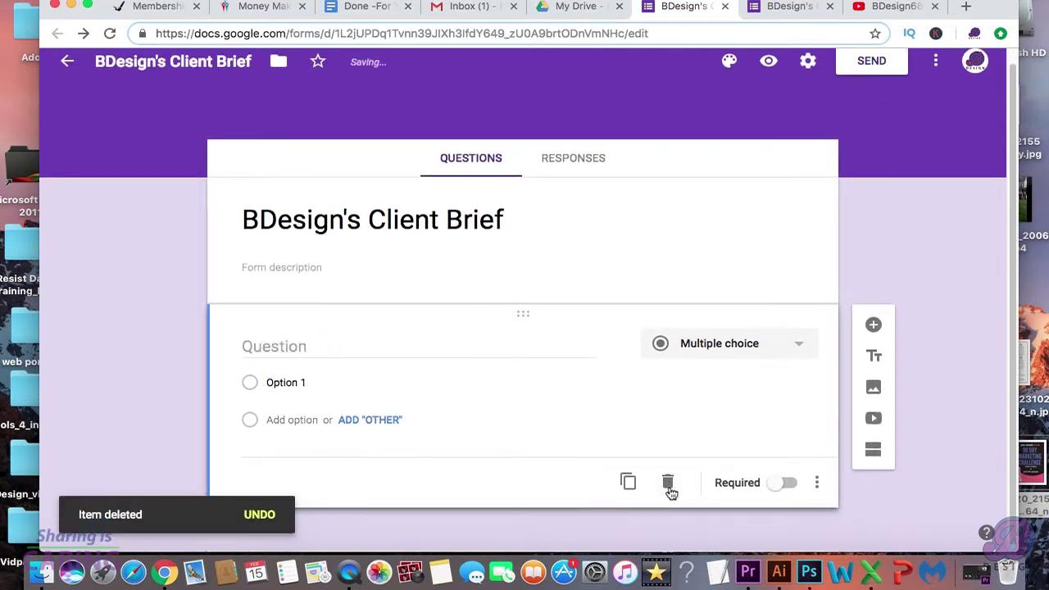
click(873, 355)
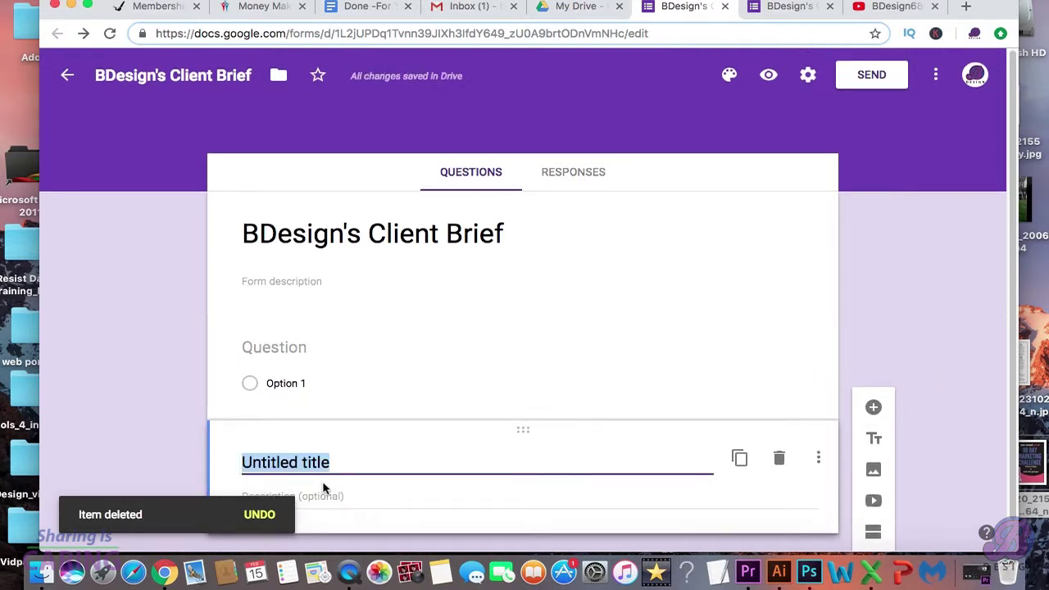
scroll(779, 458, down, 1)
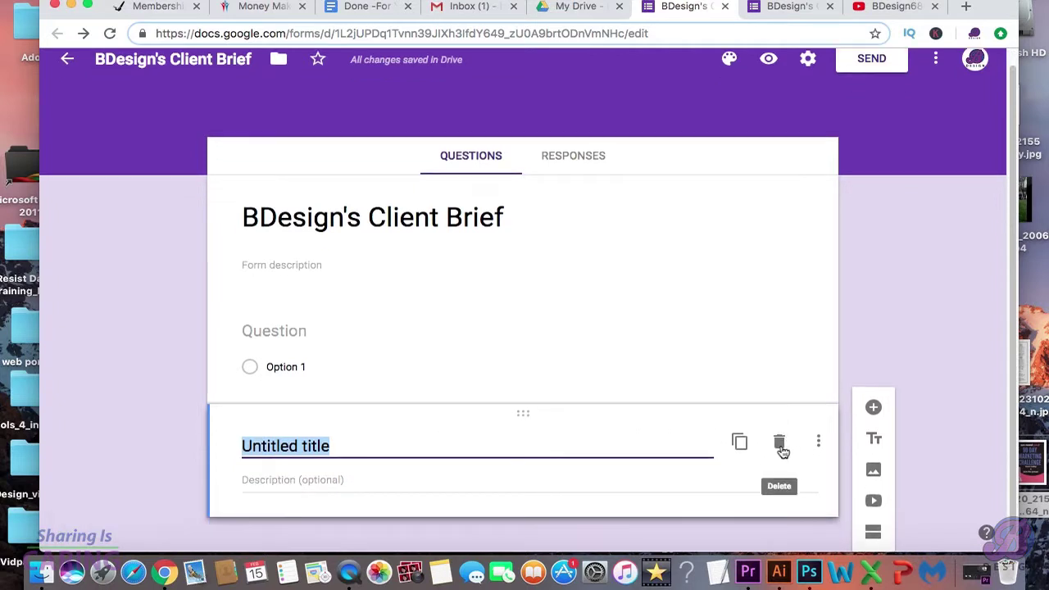
click(779, 447)
click(779, 446)
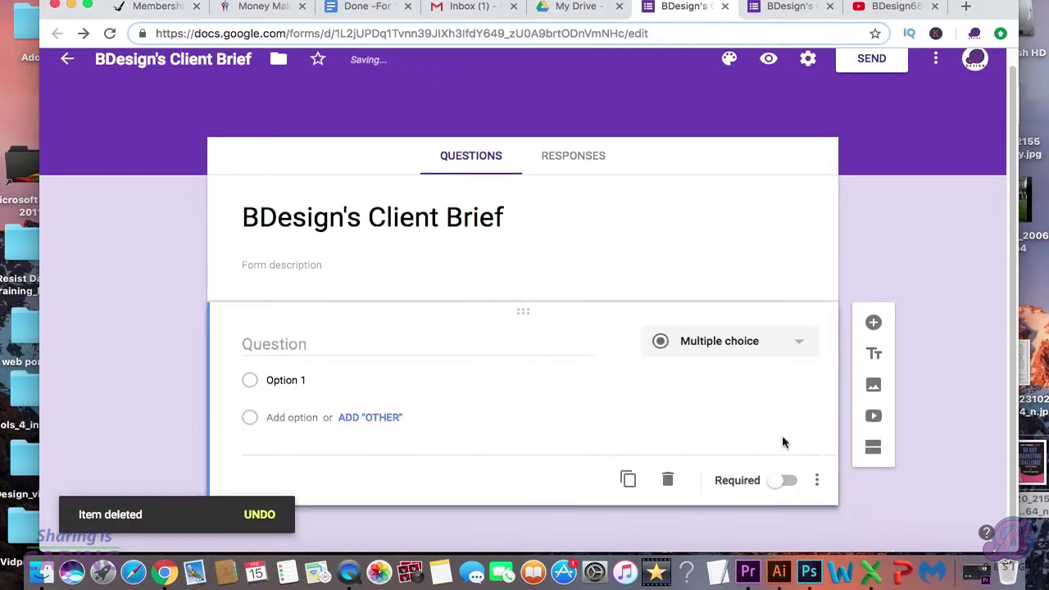
- Cancel the image and video inserts, then add a section and delete the first one
click(874, 385)
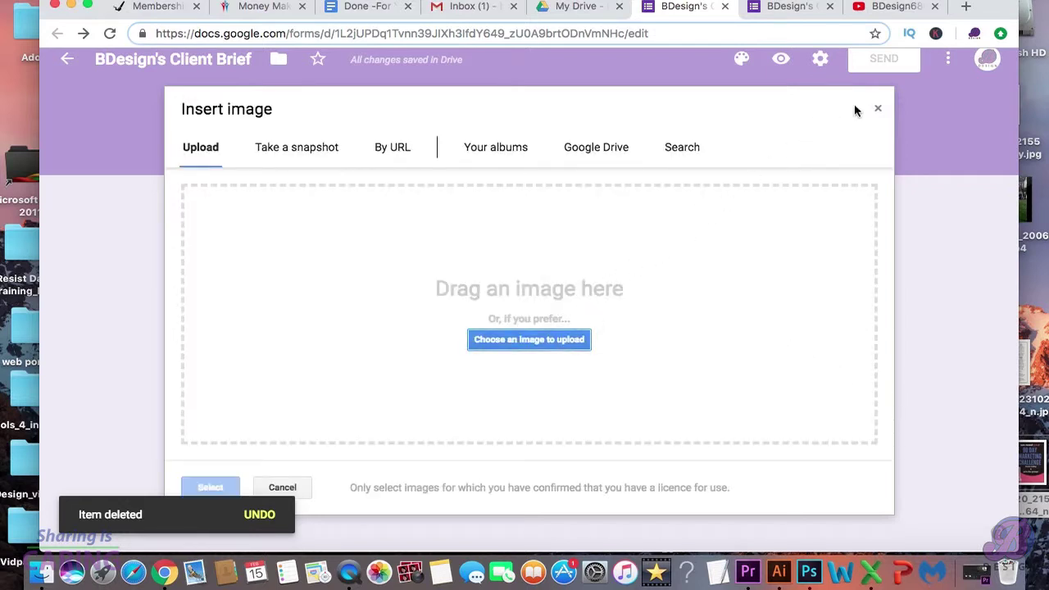
click(878, 108)
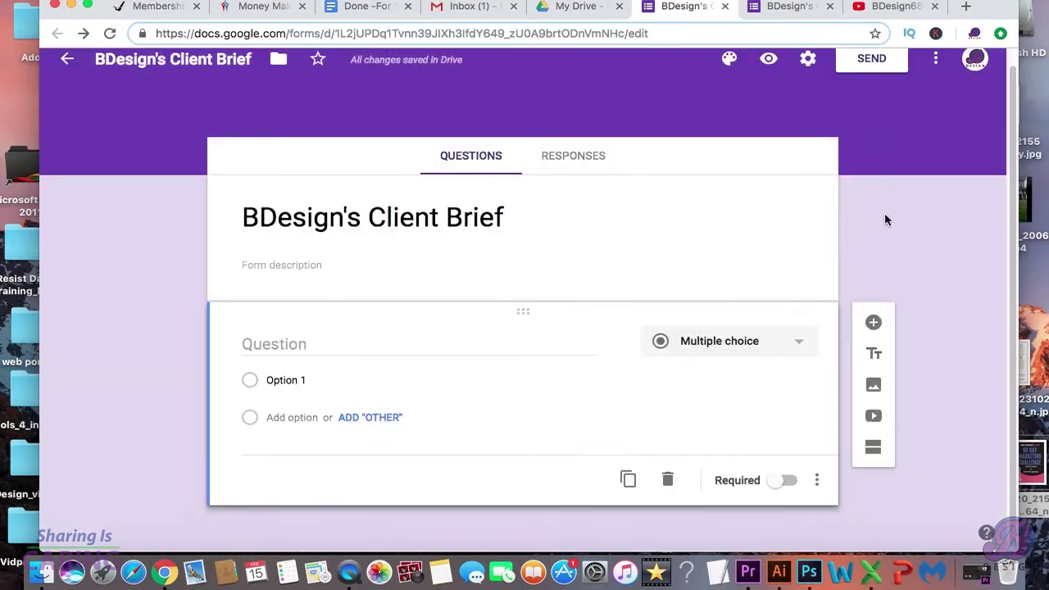
click(873, 418)
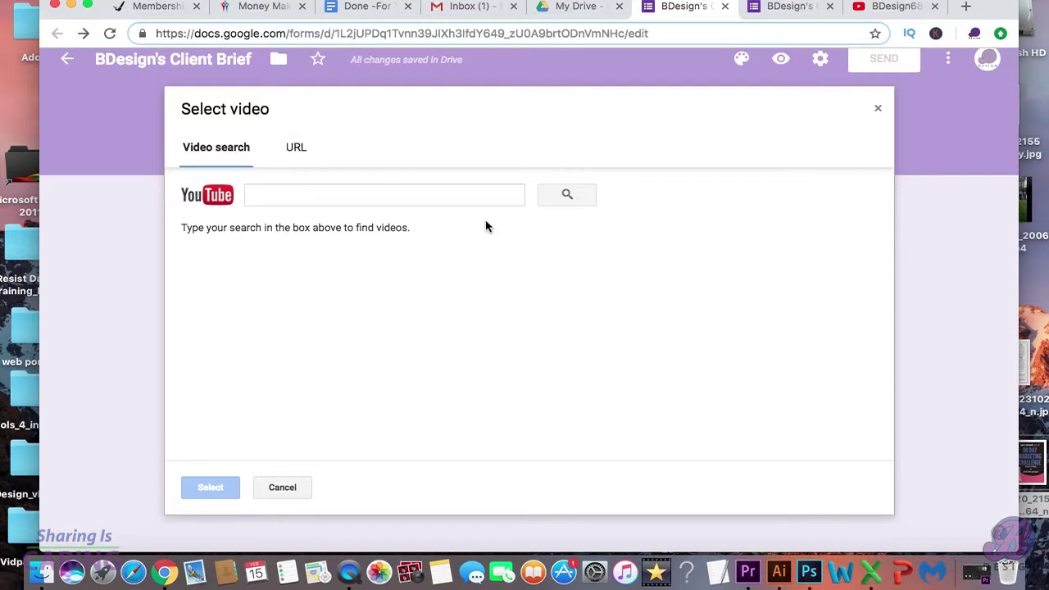
click(877, 108)
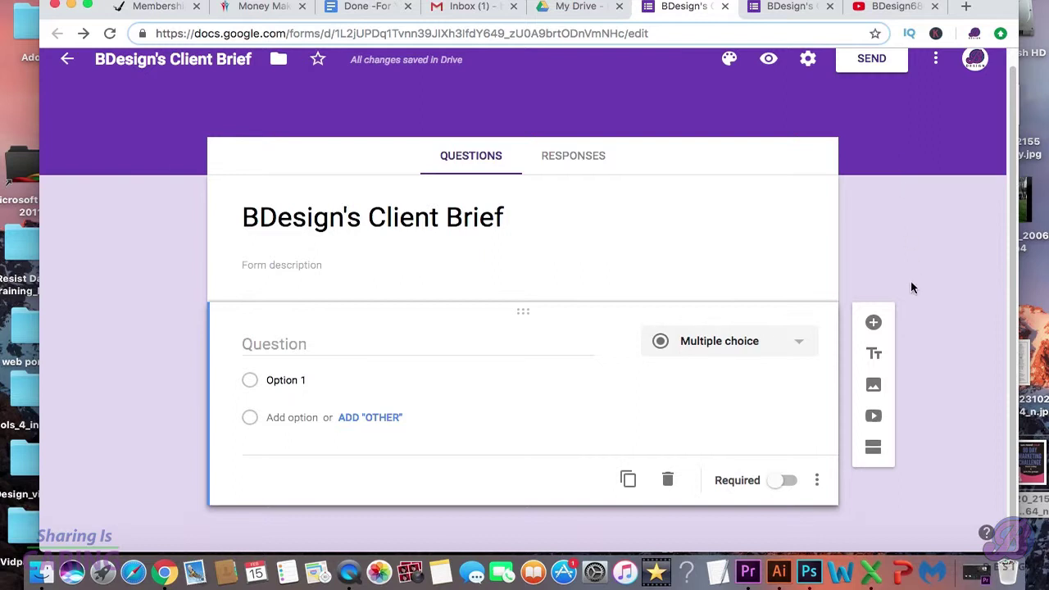
click(872, 447)
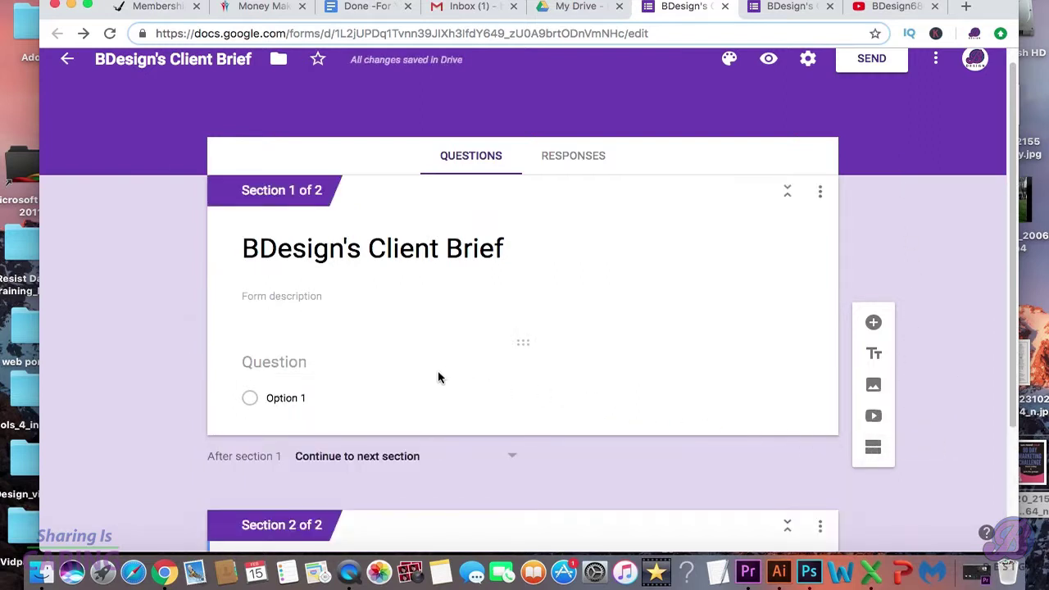
click(819, 192)
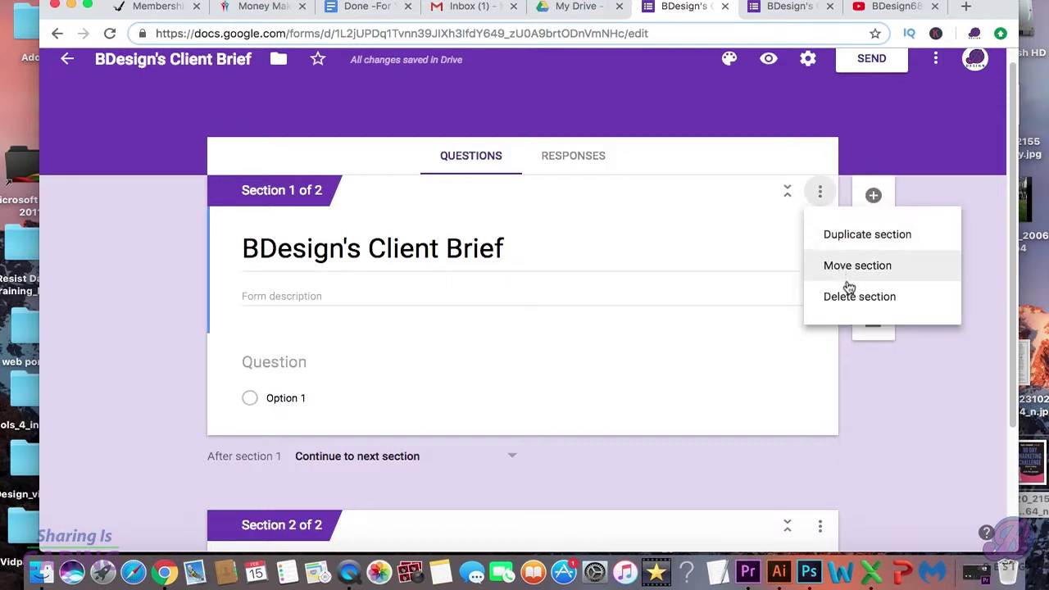
click(852, 299)
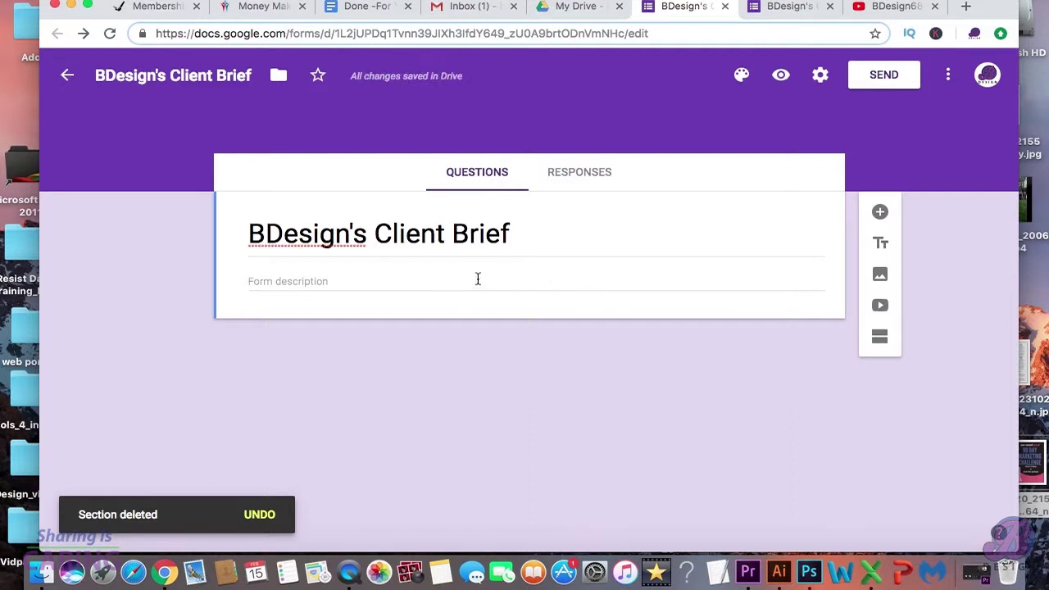
- Paste the prepared BDesign services, rights, revisions and payment paragraph into the form description
click(352, 281)
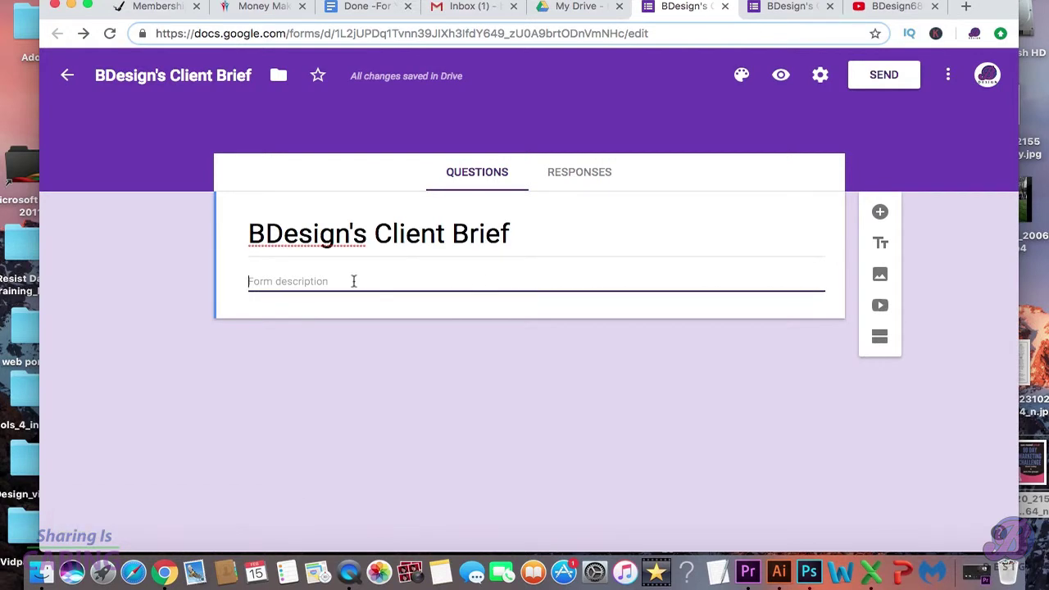
text(BDesign is a Graphic Design firm that specializes in Brand Development.  This form will better help us help you.  The more detailed you are in answering these questions the better equipped we will be to better further you and your business.  BDesign owns all rights to any design's till payment is received, also price varies with whats needed "logo, website, posters, flyers, etc....."  BDesign only offers ten (10) revisions of designs any more revisions cost extra, and to make sure your serious about our help we require a down payment which will be discussed after submission of the Client Brief.  Once we have worked out the design that you love we will then send an invoice via email. Any unpaid invoices will have an extra $5 added every 30 days till paid off.)
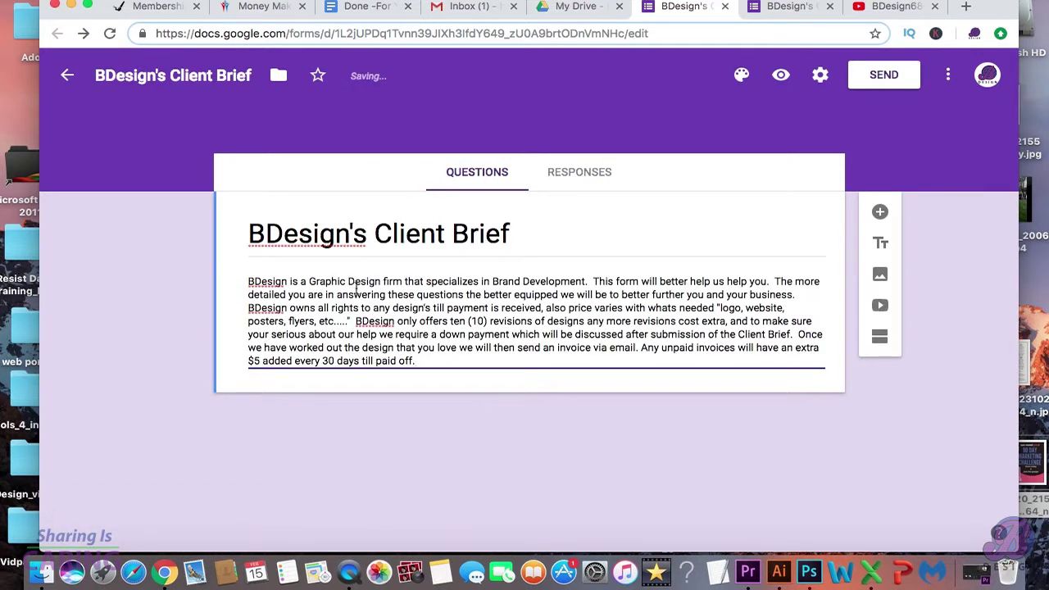
click(499, 376)
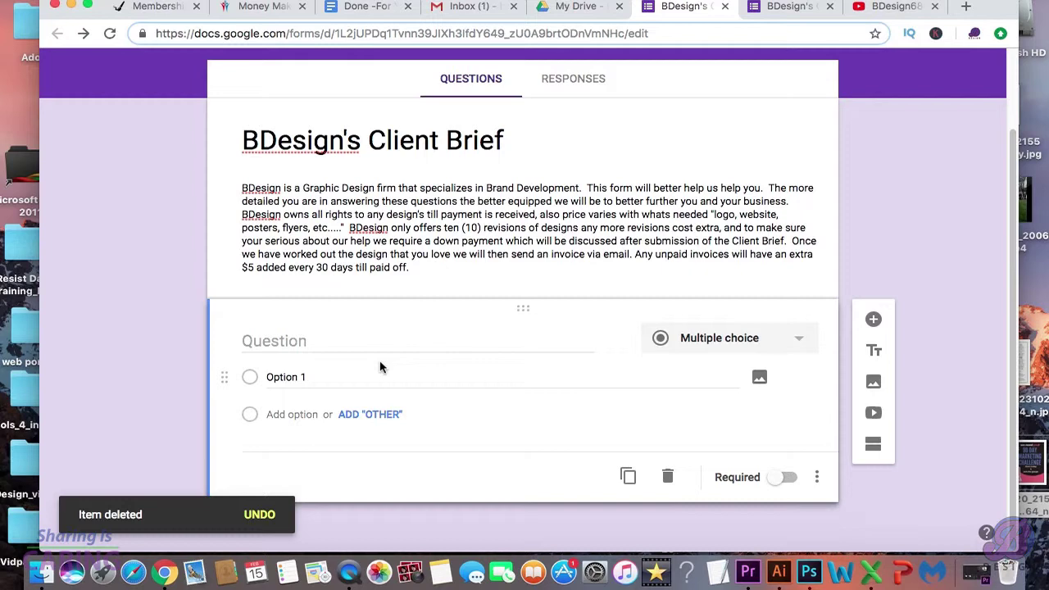
- Turn the question into a required short-answer 'Name' question, then add a blank question below it
scroll(379, 367, up, 2)
scroll(379, 367, down, 2)
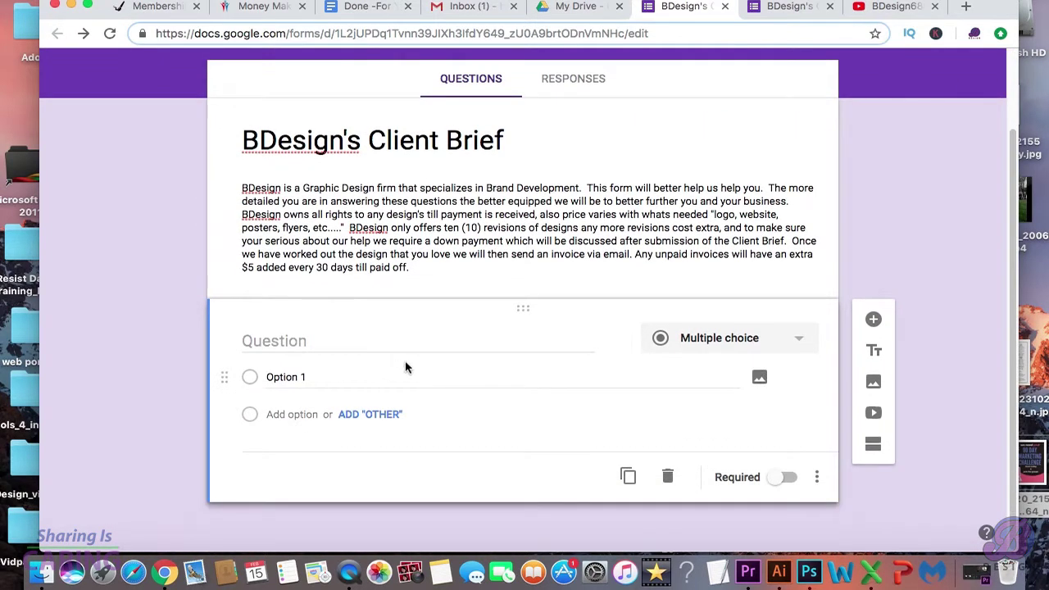
click(714, 345)
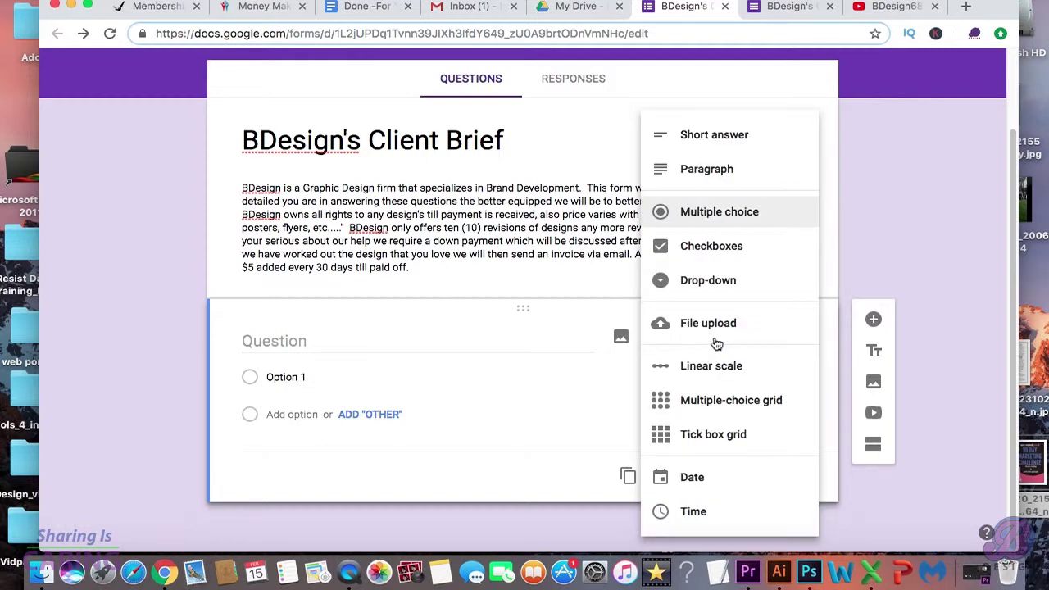
click(728, 141)
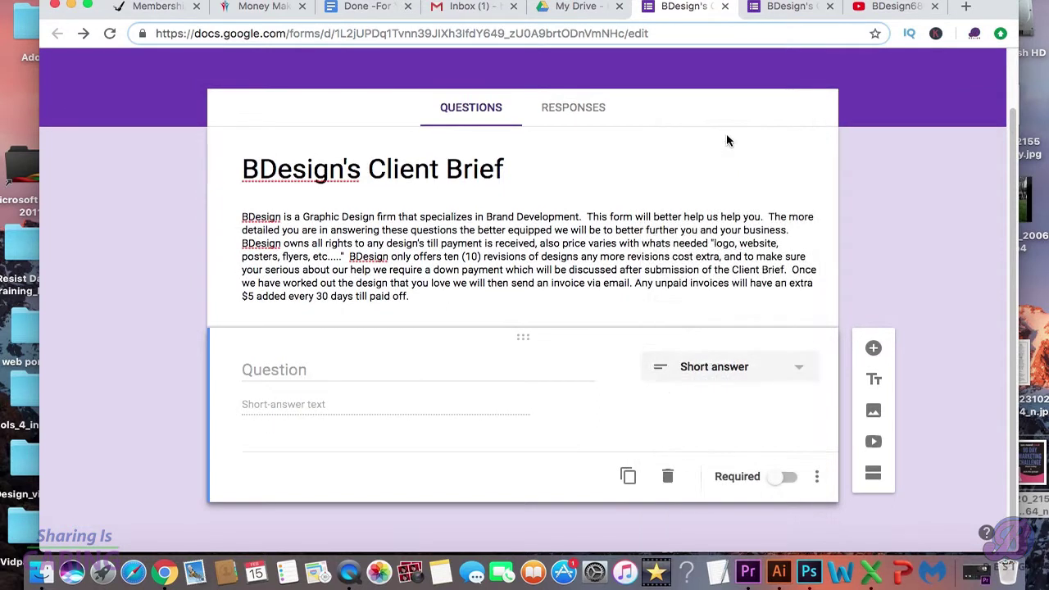
click(281, 369)
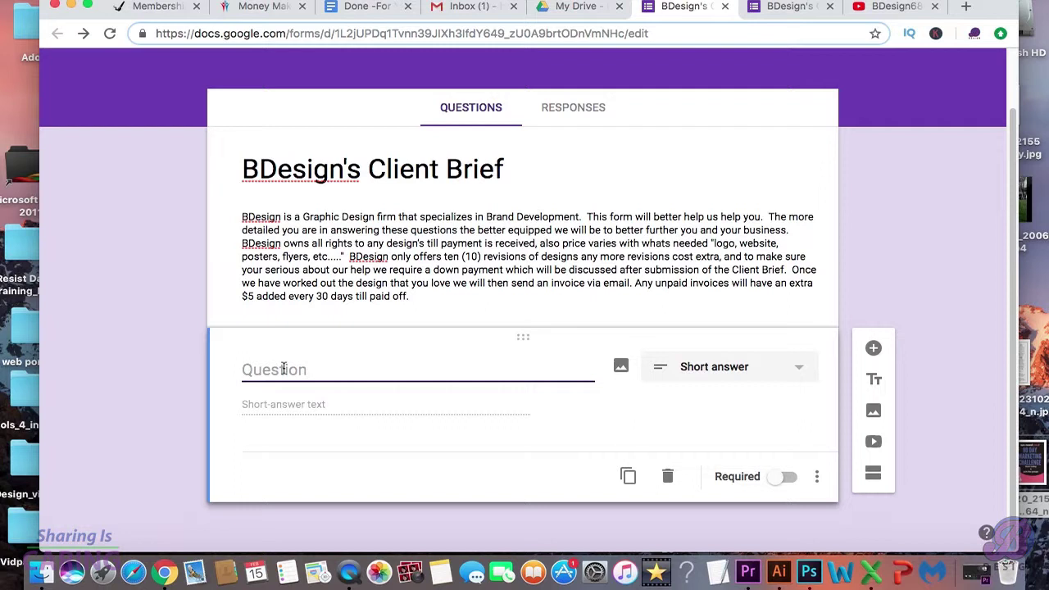
text(Name)
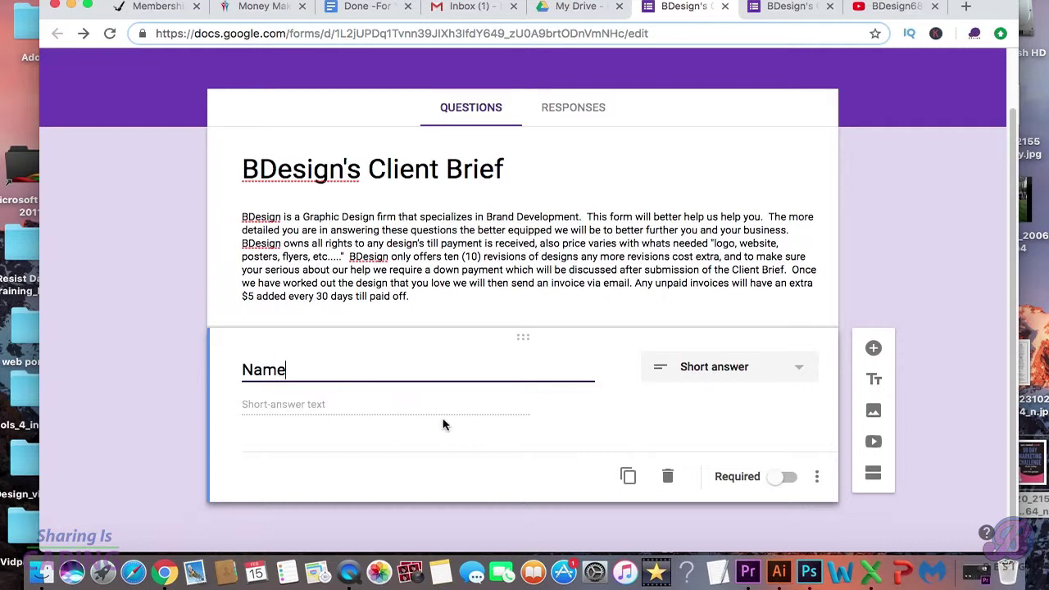
click(773, 486)
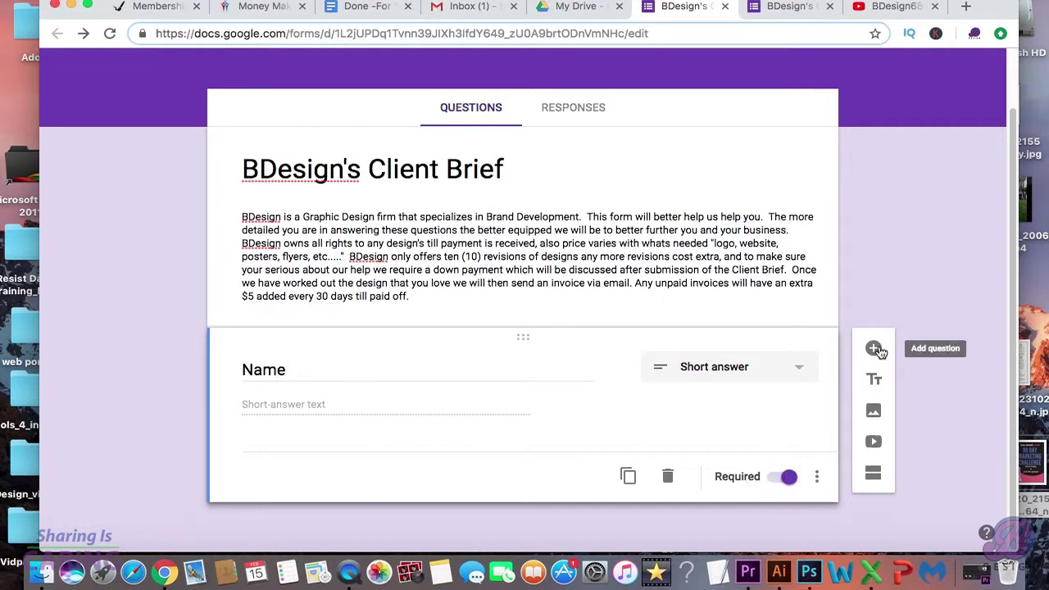
click(875, 349)
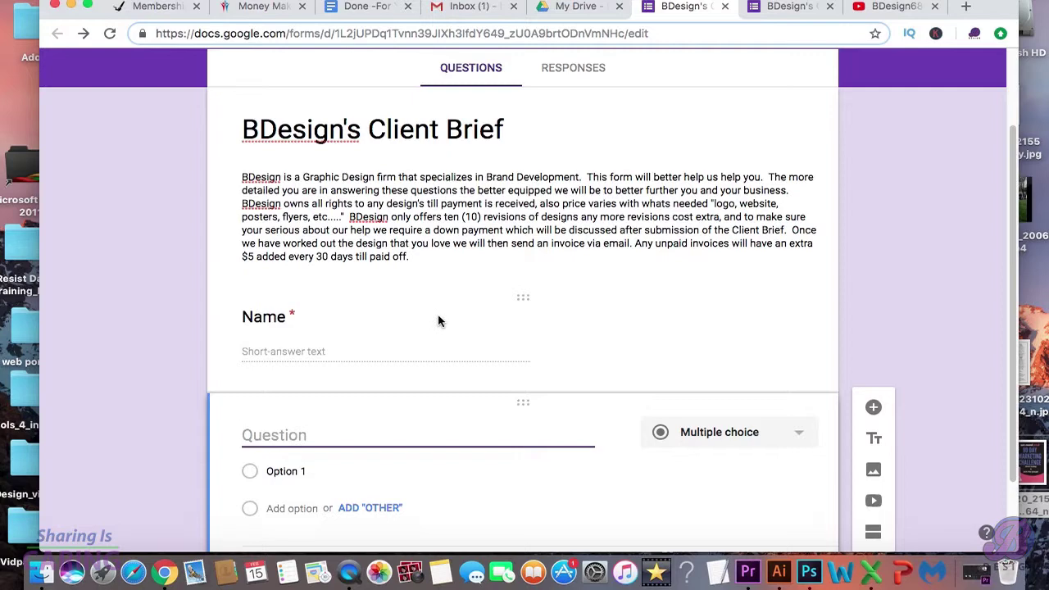
- Title the new question 'E-mail', make it required, and add another blank question below
scroll(398, 343, down, 3)
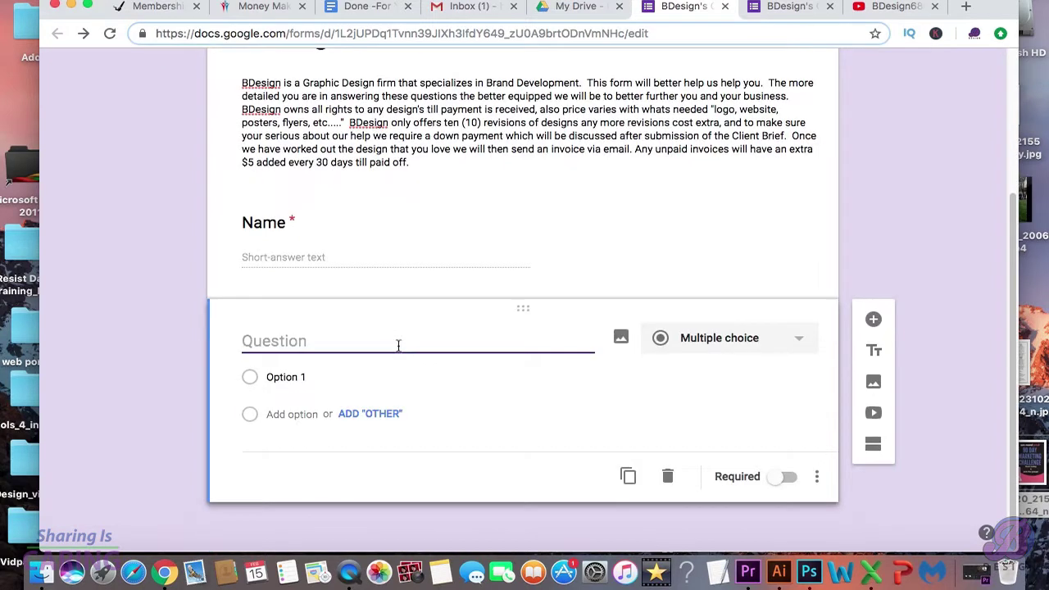
text(E-mail)
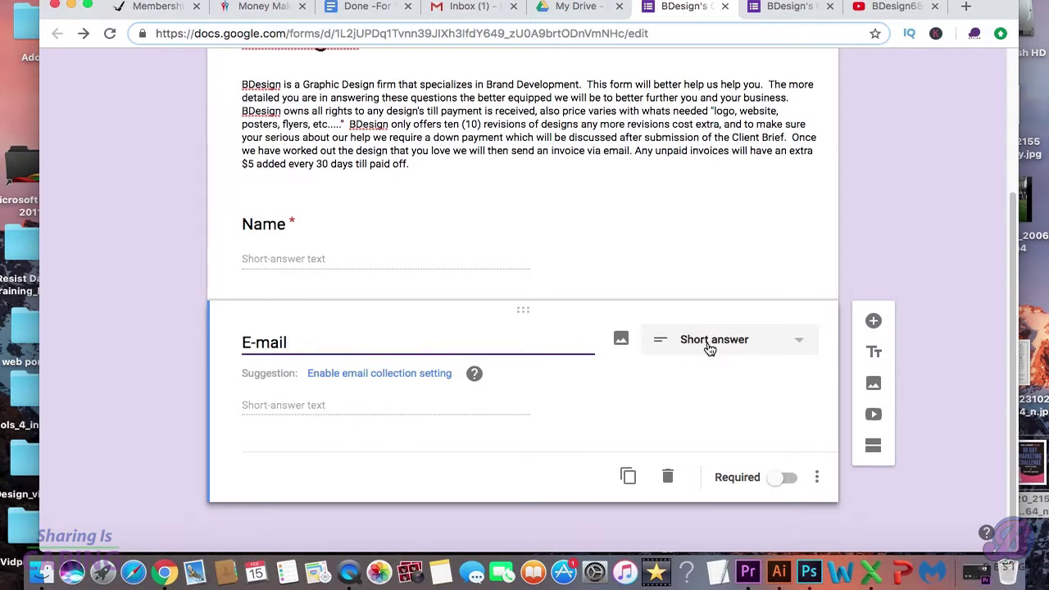
click(776, 478)
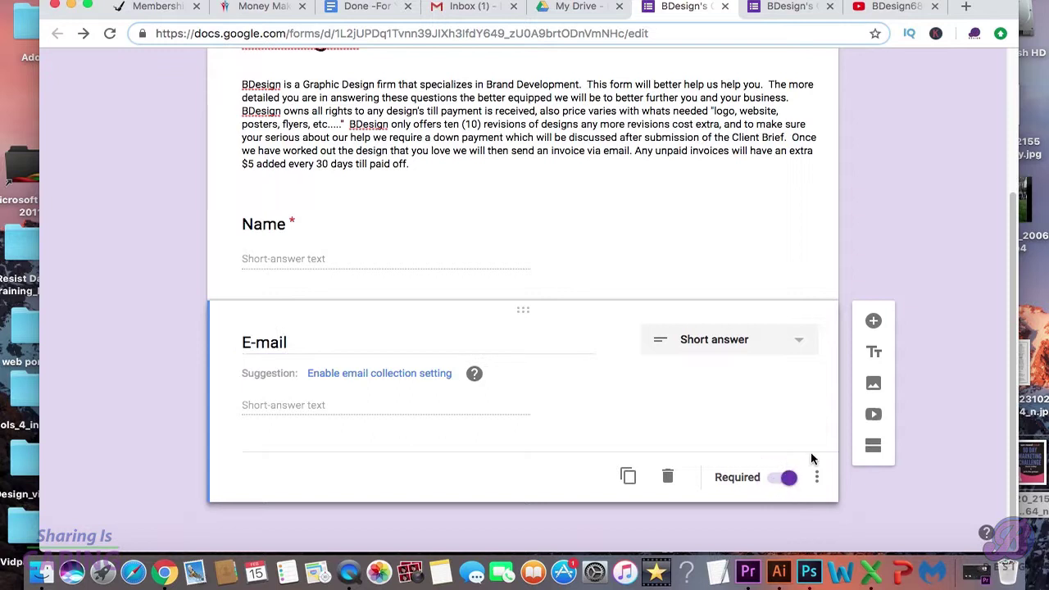
click(874, 325)
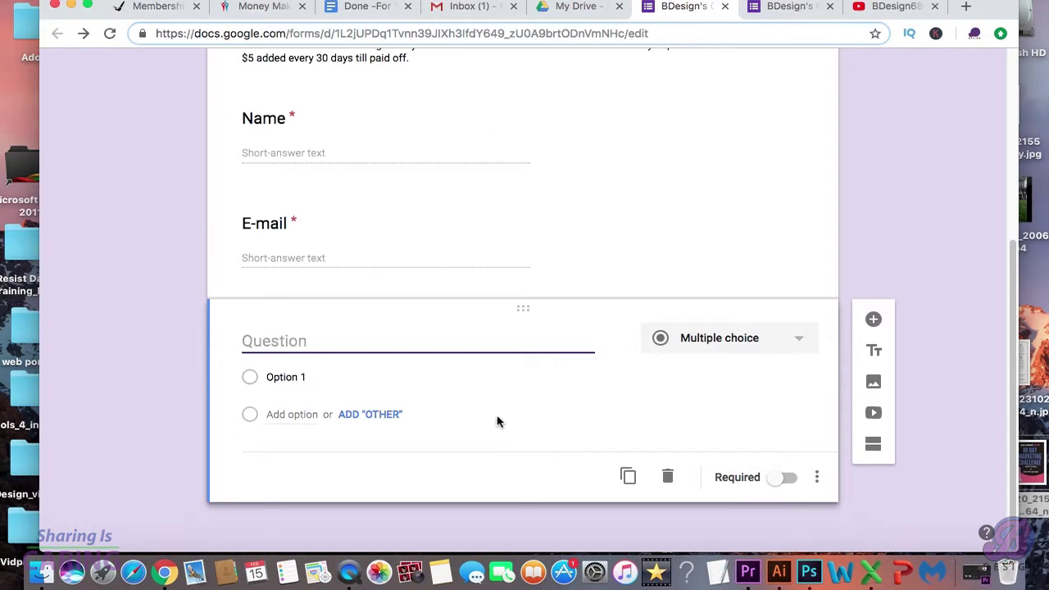
- Paste the 'What do you need?' question as a required Paragraph question, then add another question
text(What do you need?  Describe in your own words what your looking for and expect.)
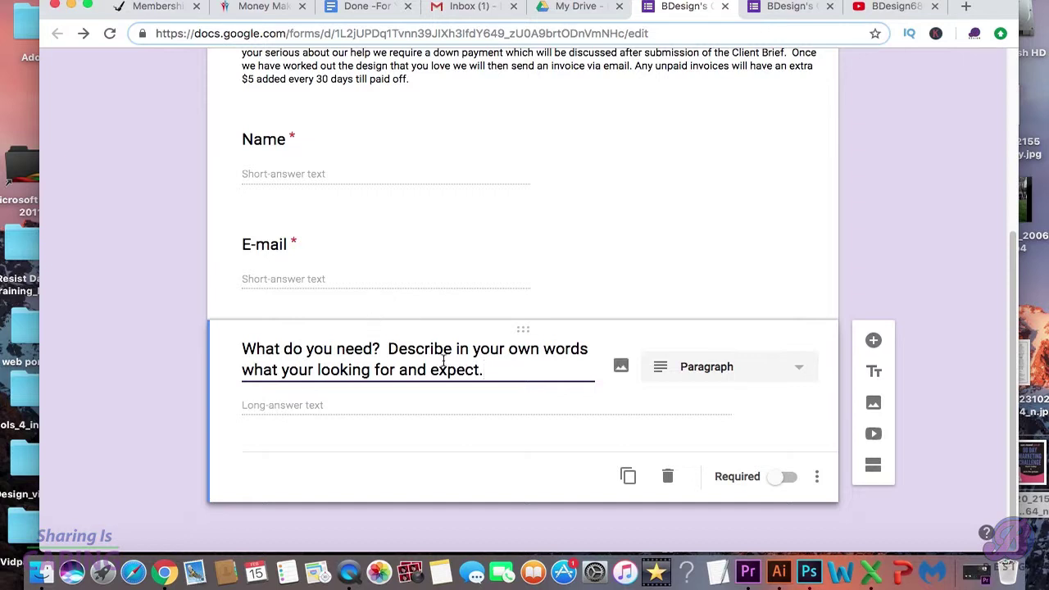
click(727, 374)
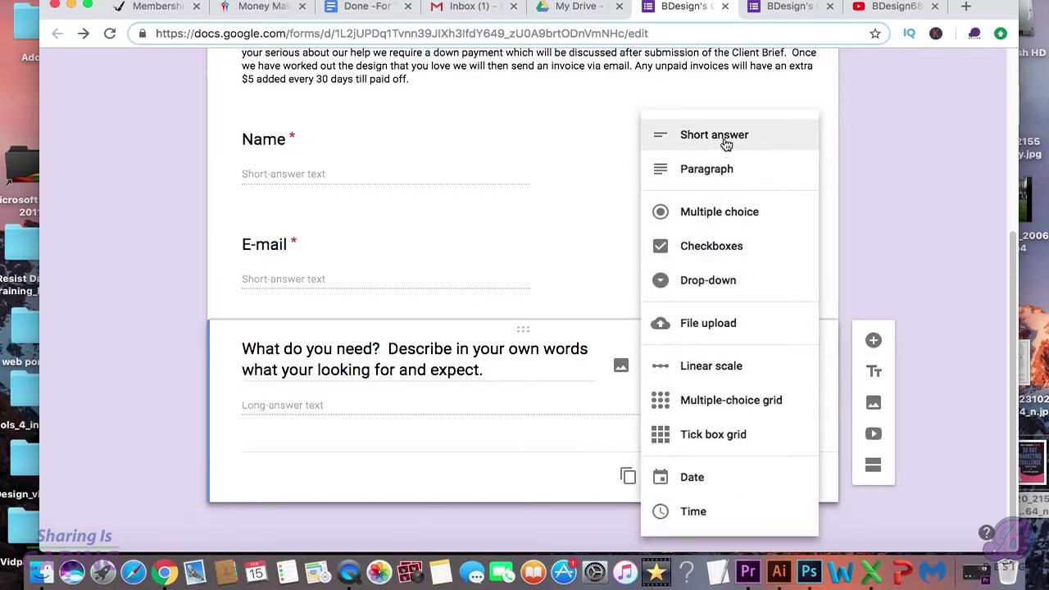
click(724, 169)
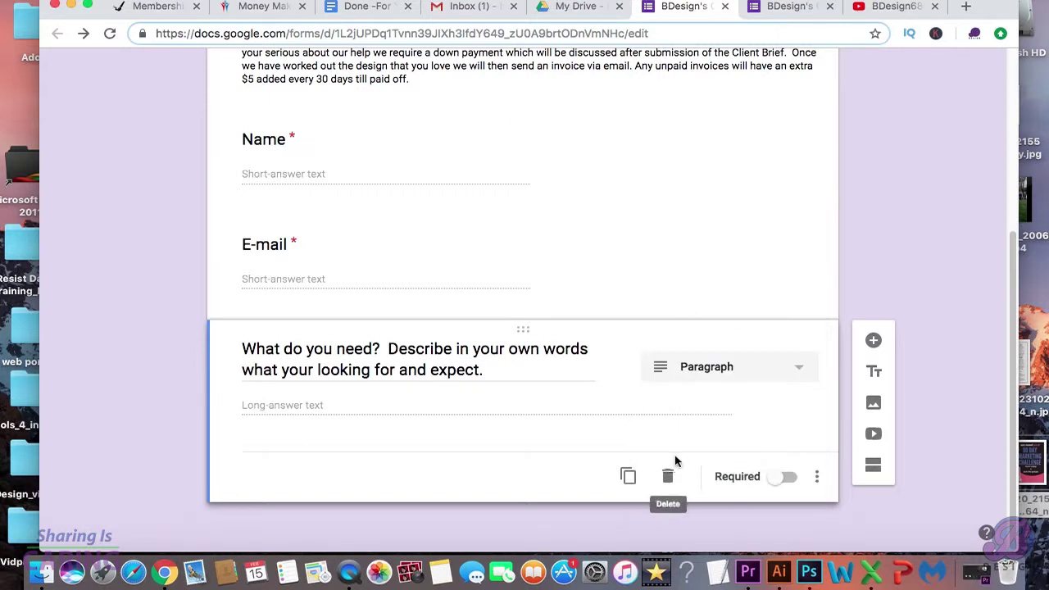
click(773, 482)
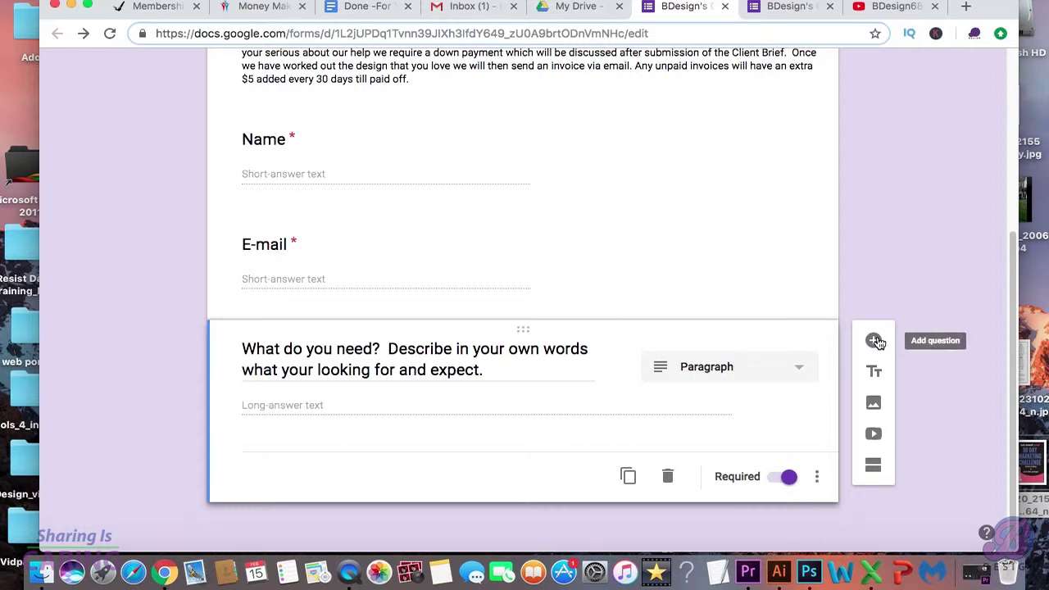
click(874, 341)
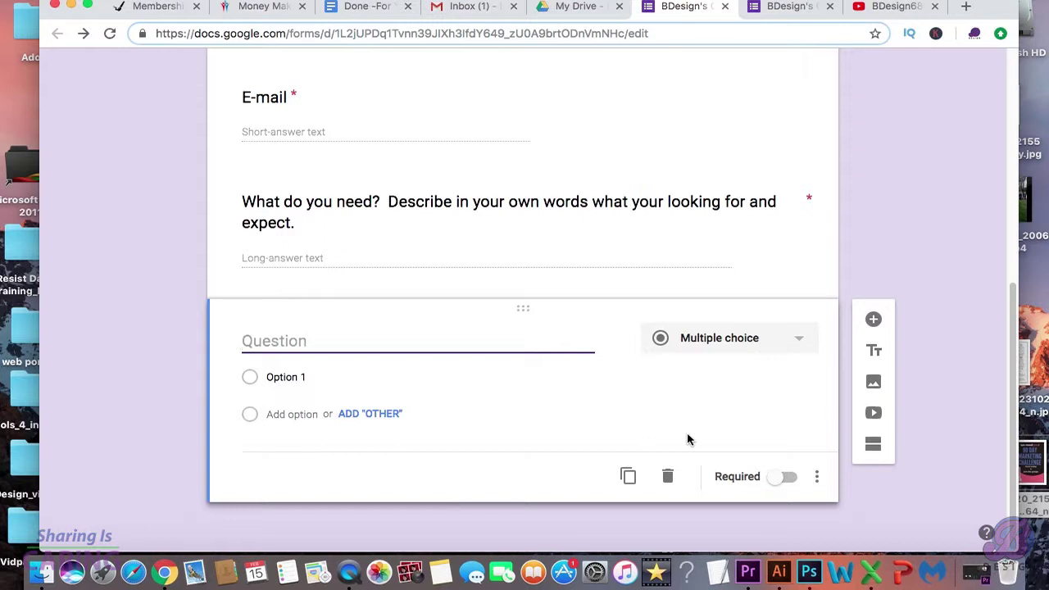
- Paste 'Is this a personal design, or for a business?' with options Personal, Start up business, Company/organization
text(Is this a personal design, or for a business?)
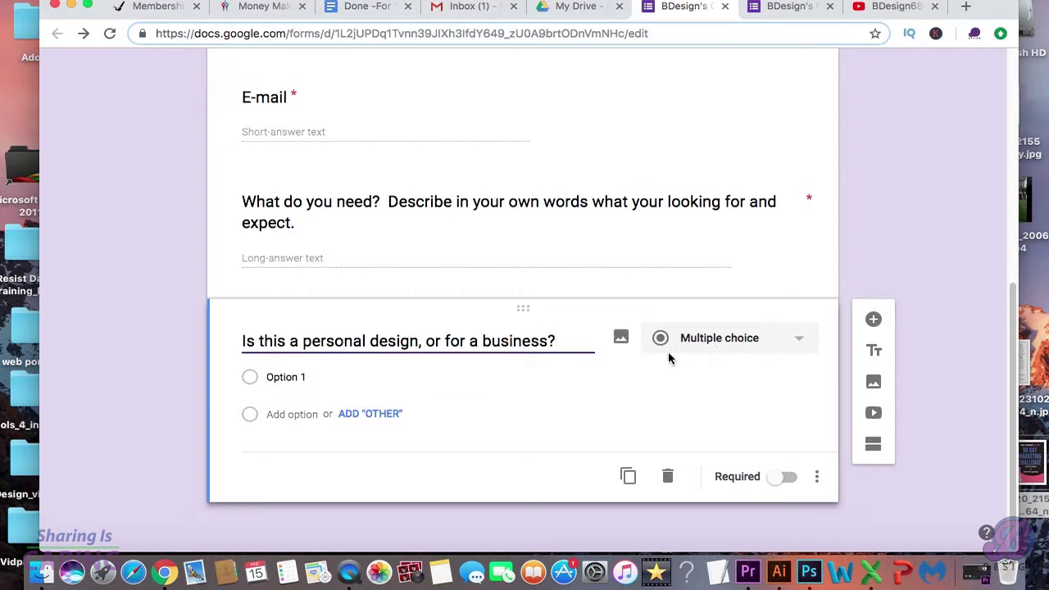
click(291, 376)
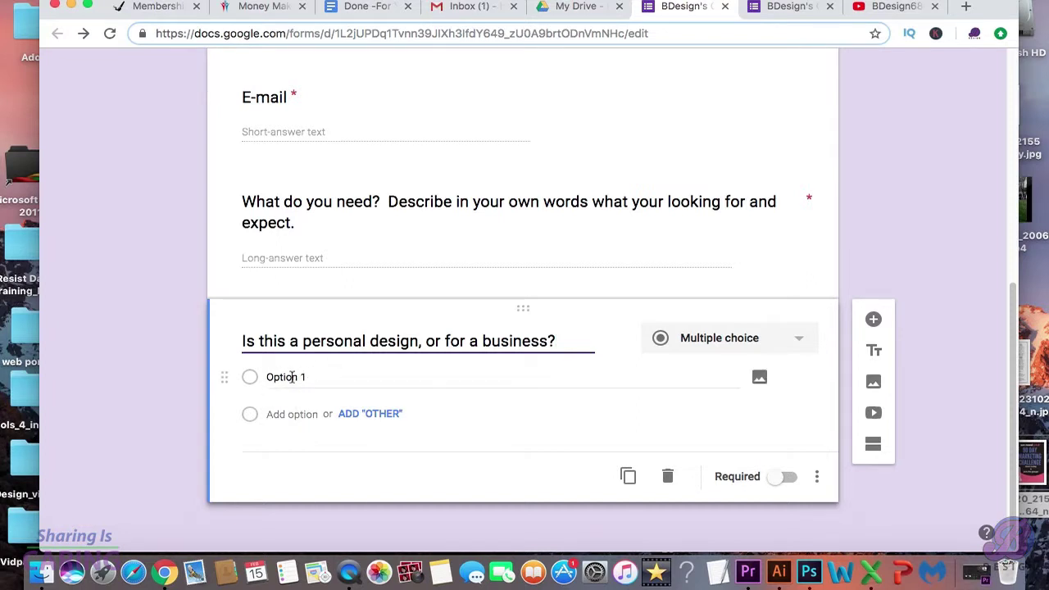
text(Personal)
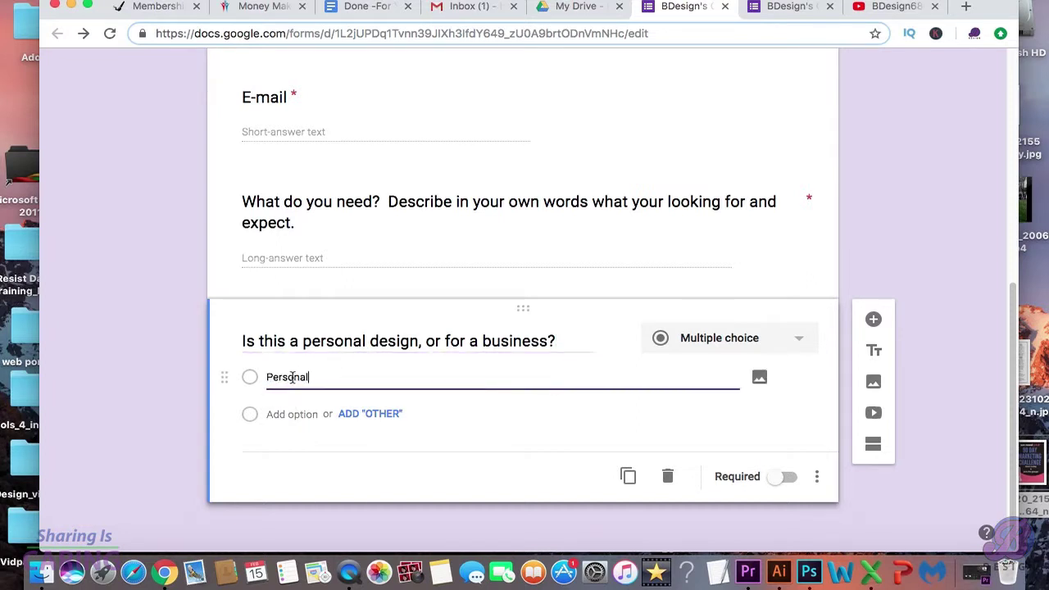
double_click(292, 378)
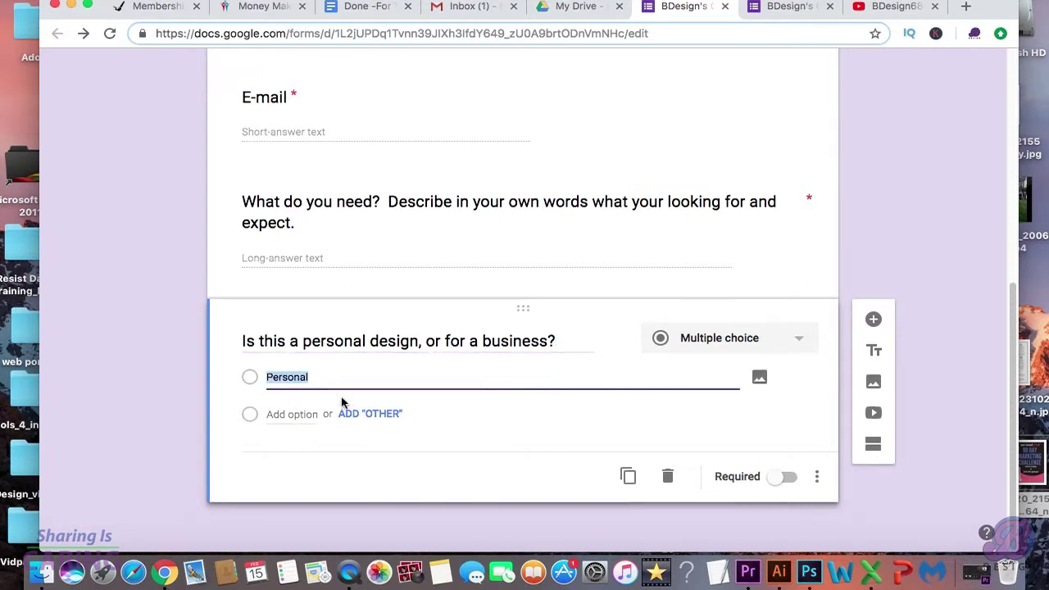
click(292, 414)
text(Start up business)
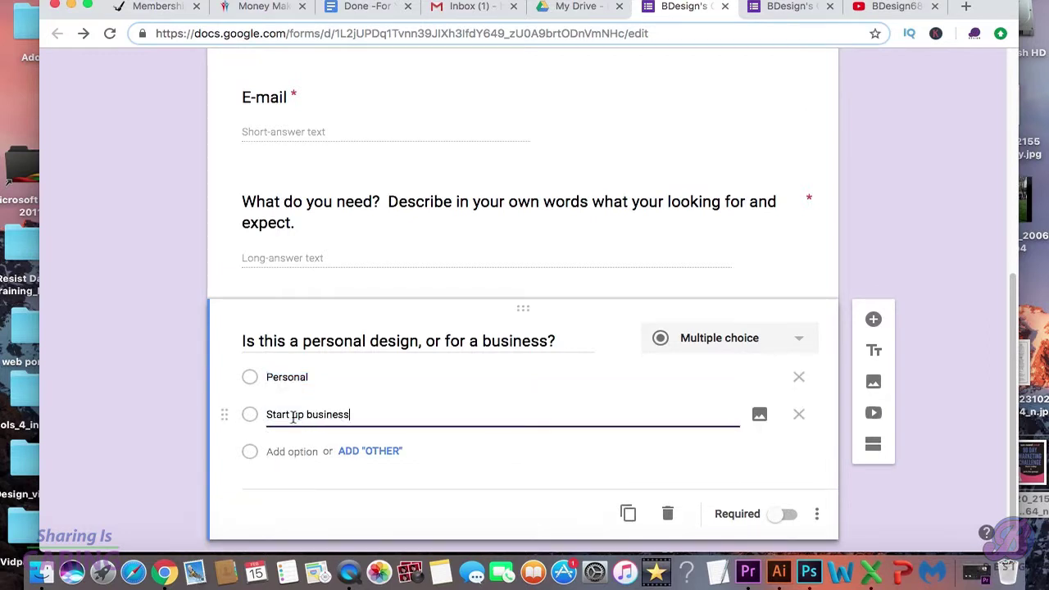
click(281, 451)
text(Company/organization)
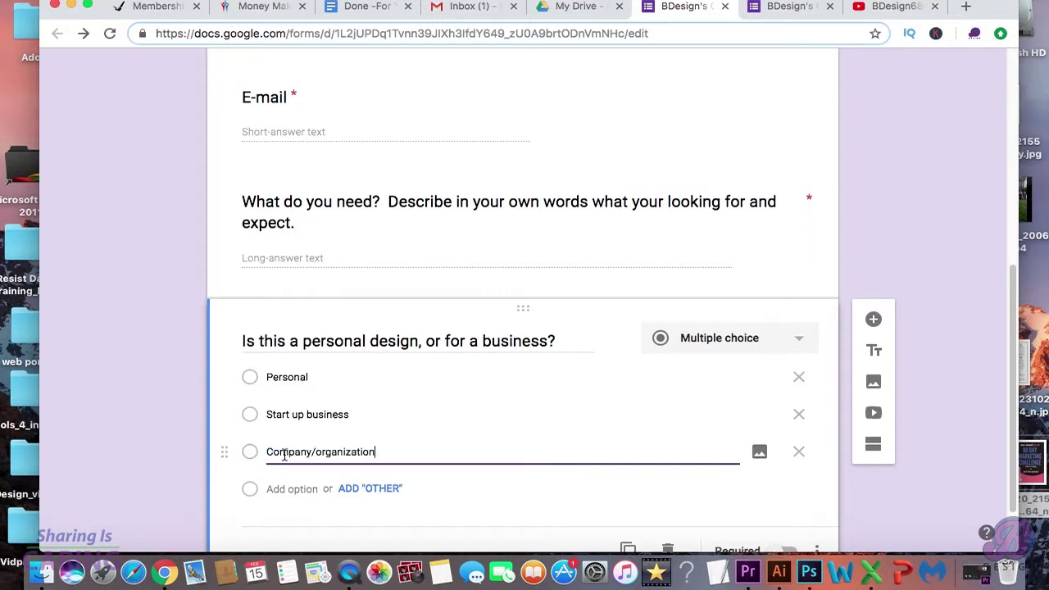
- Make the personal-or-business question required and add a new blank question
scroll(284, 450, down, 2)
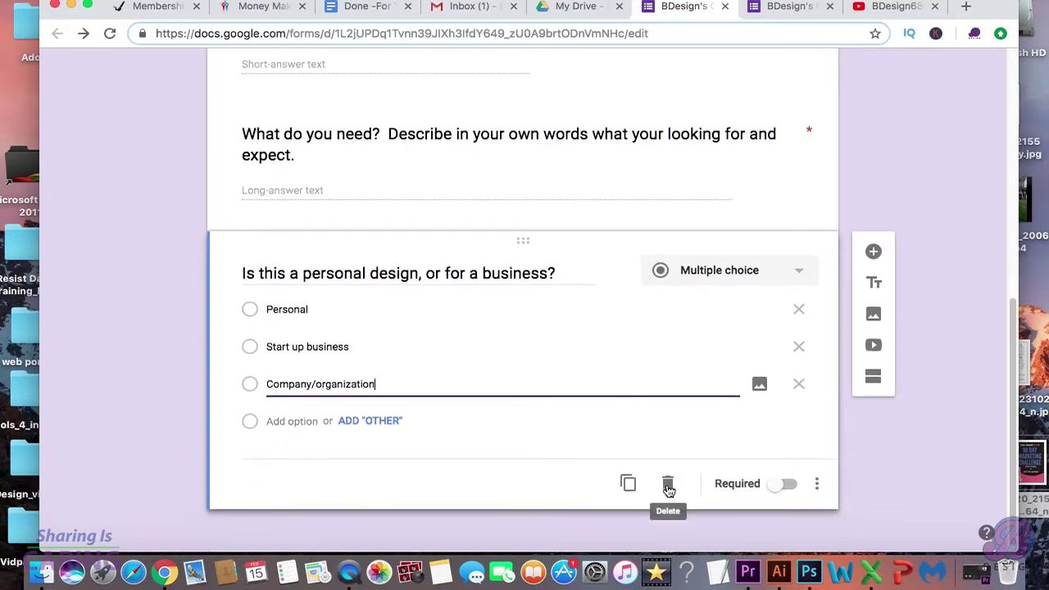
click(780, 484)
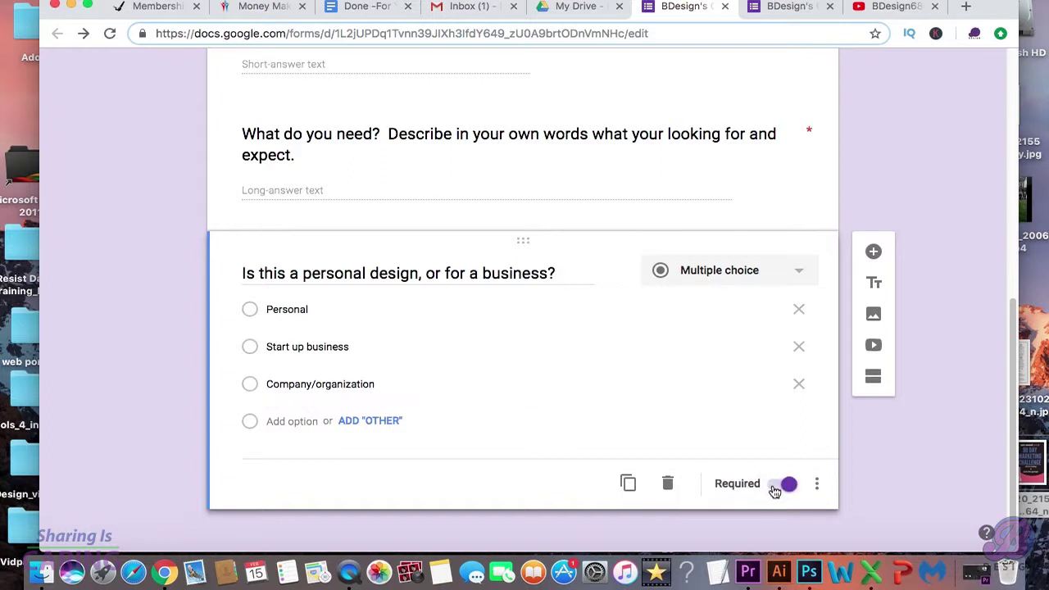
click(872, 252)
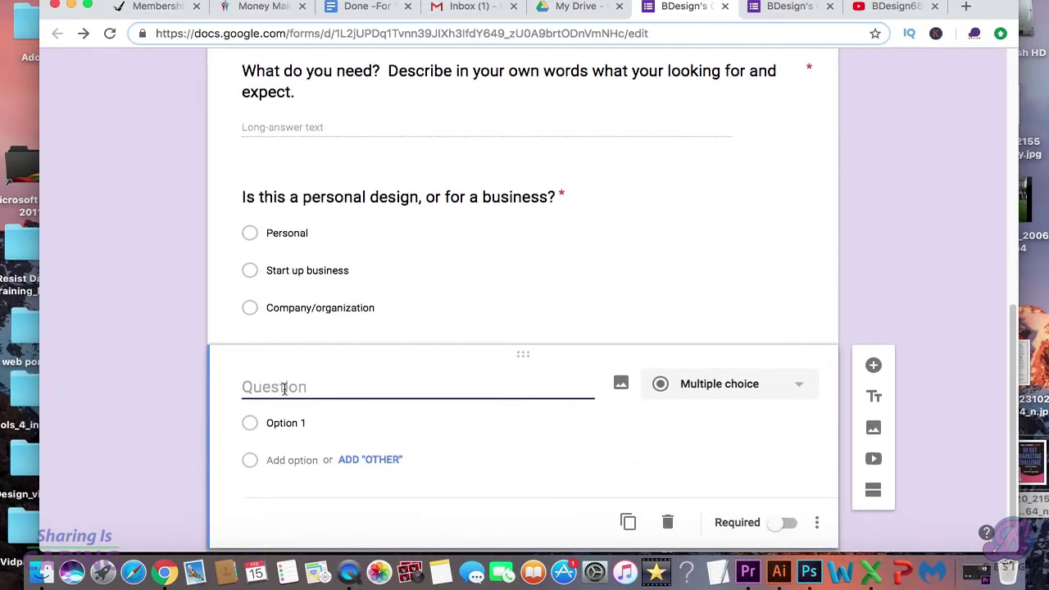
- Paste the company name, purpose and service question and set it to Paragraph
text(If this is for a company/business whats its name, purpose, and service that it offers?)
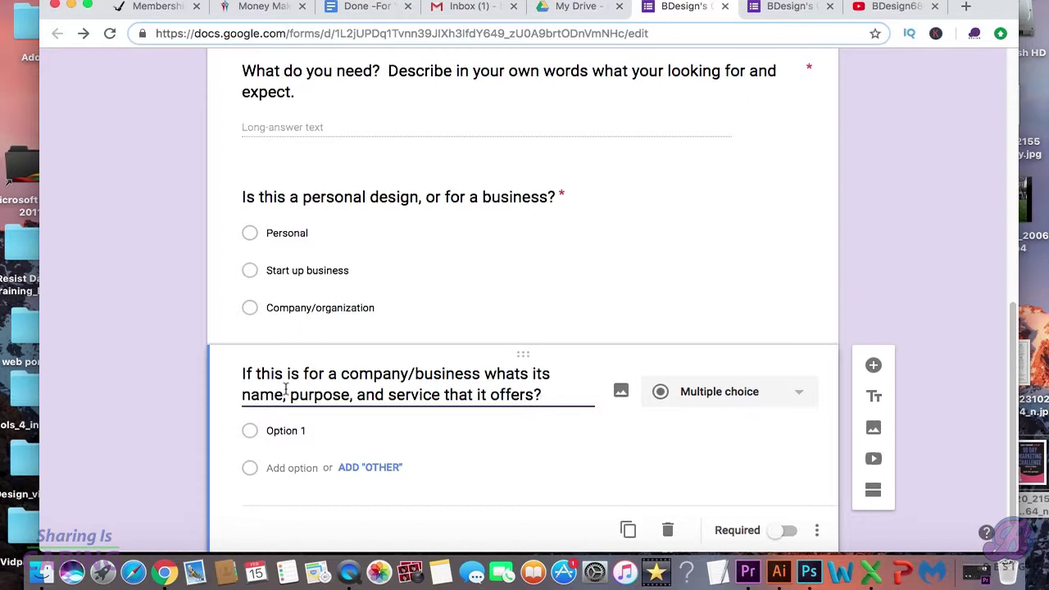
scroll(341, 374, down, 1)
click(726, 341)
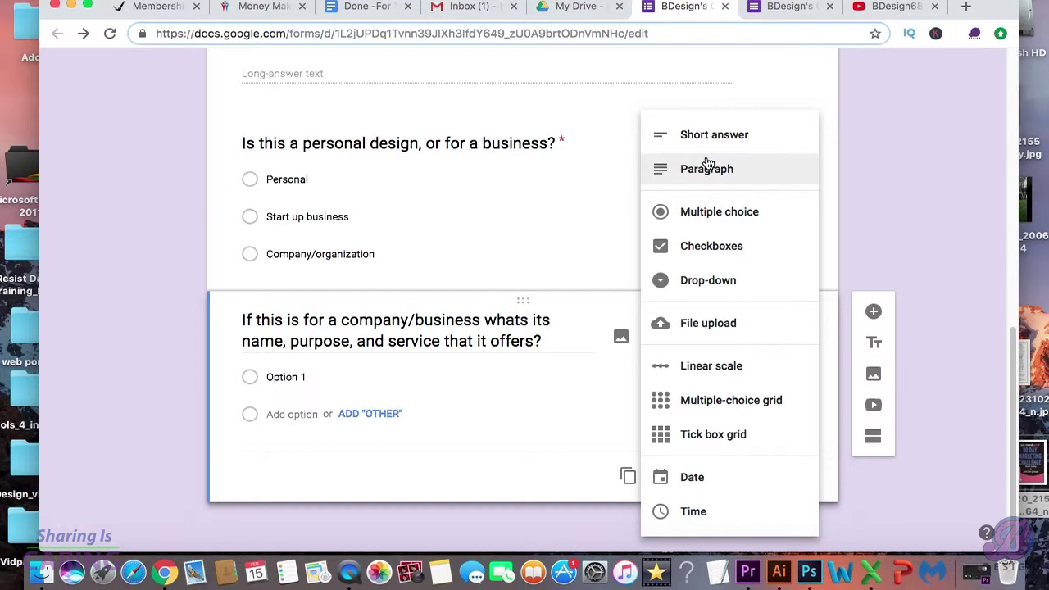
click(703, 170)
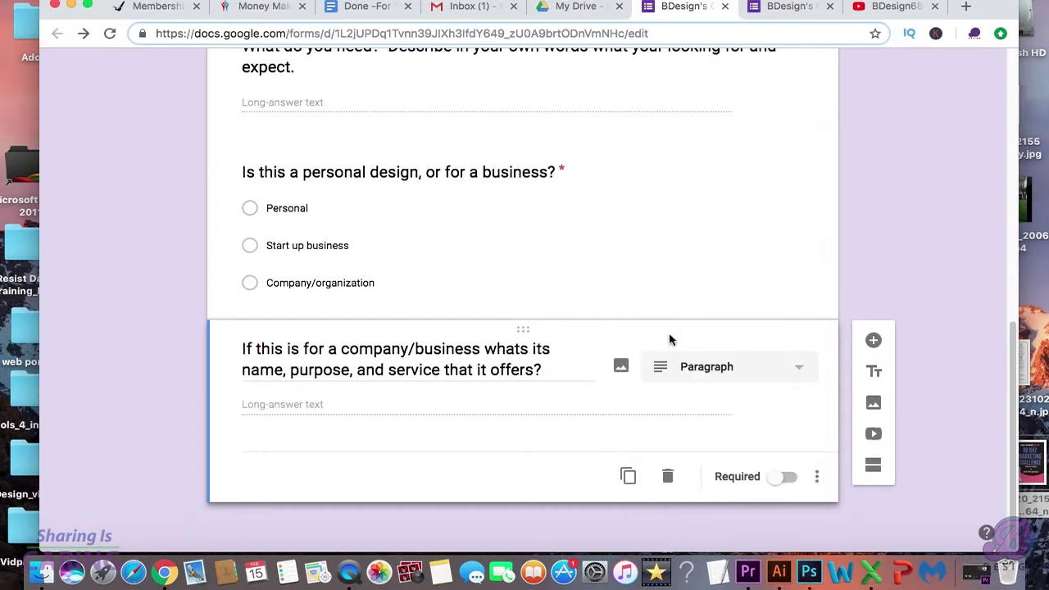
- Make the company question required, then paste the creative direction question into a new question
click(713, 283)
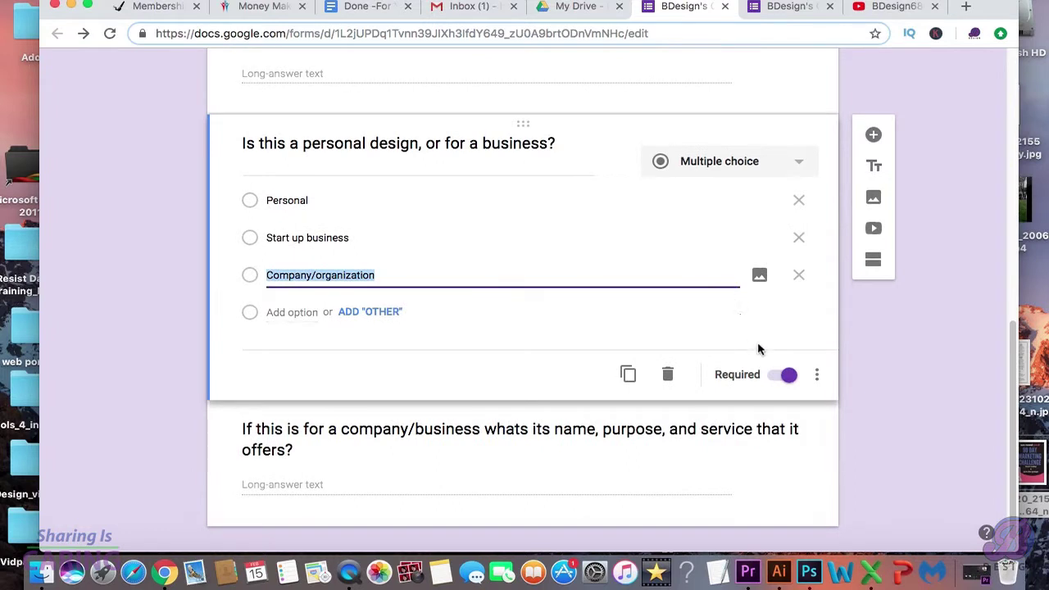
click(753, 470)
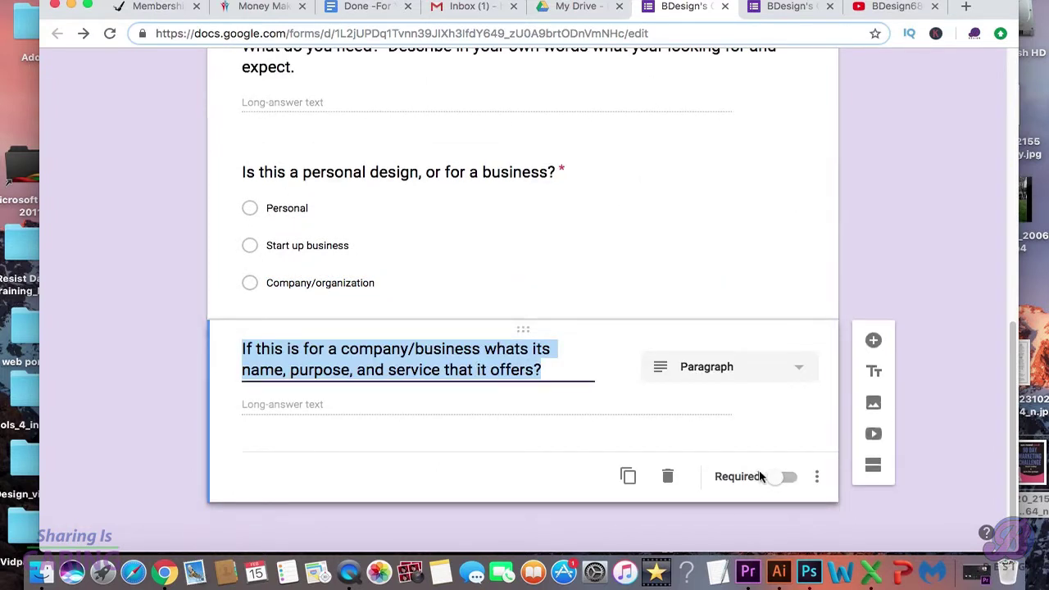
click(783, 483)
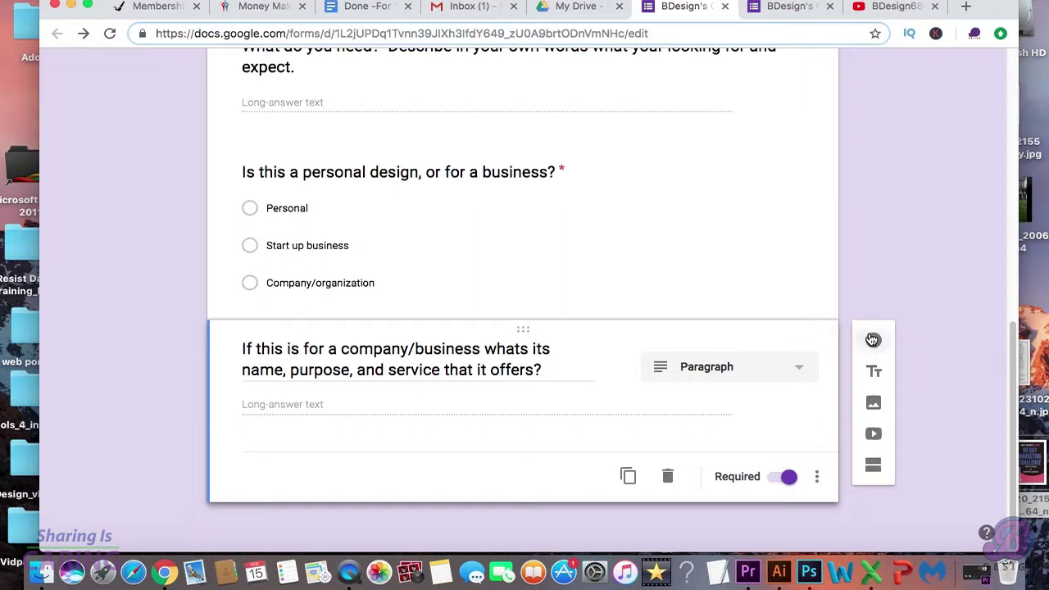
click(873, 340)
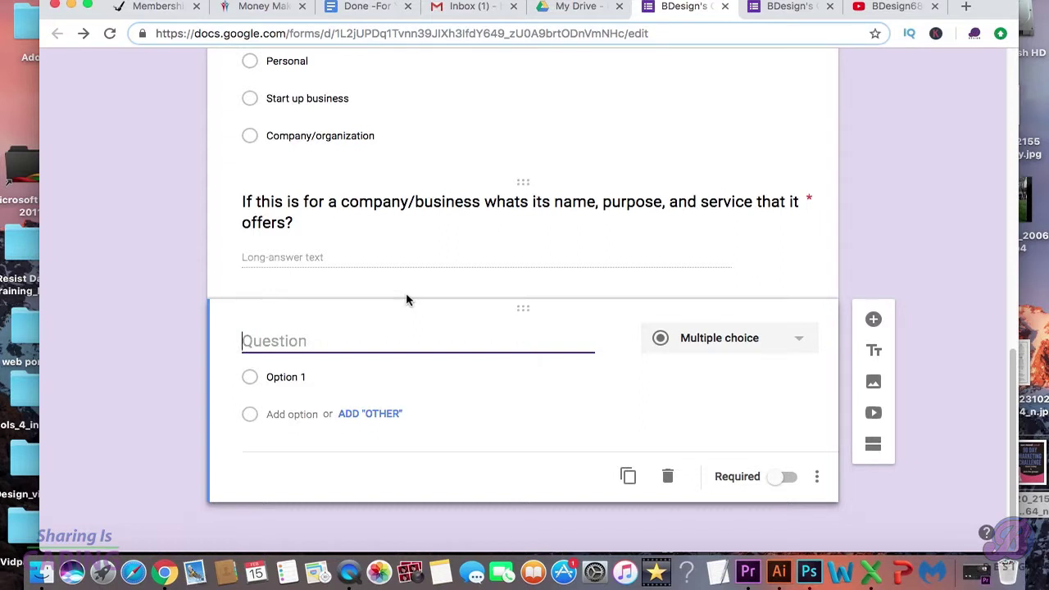
text(Creative direction - Ideas, colors, names, fonts, art, ect....)
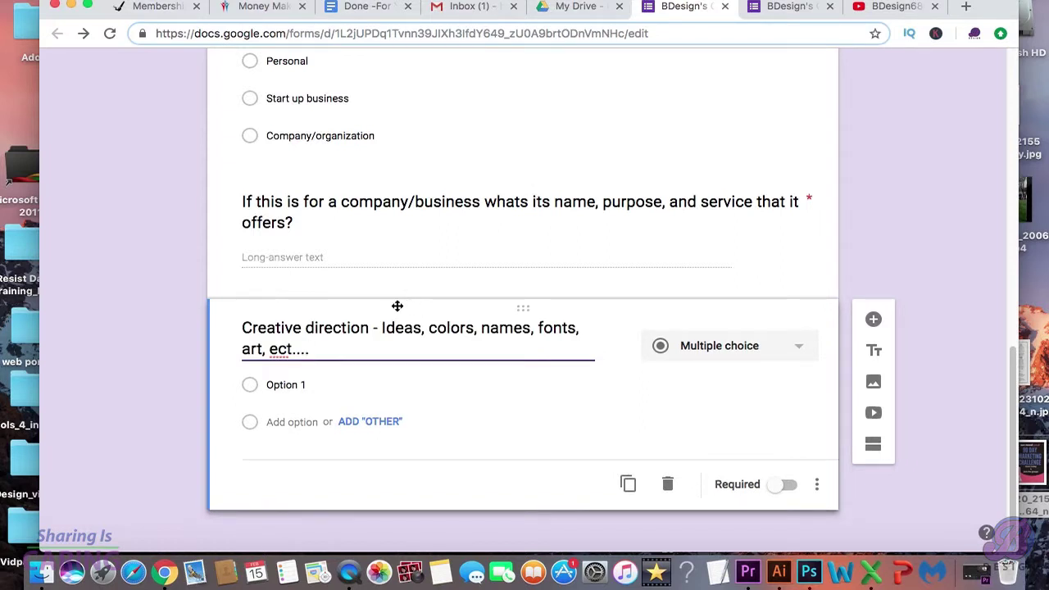
- Set 'Creative direction - Ideas, colors, names, fonts, art, ect....' to a required Paragraph question, then add another question
click(702, 347)
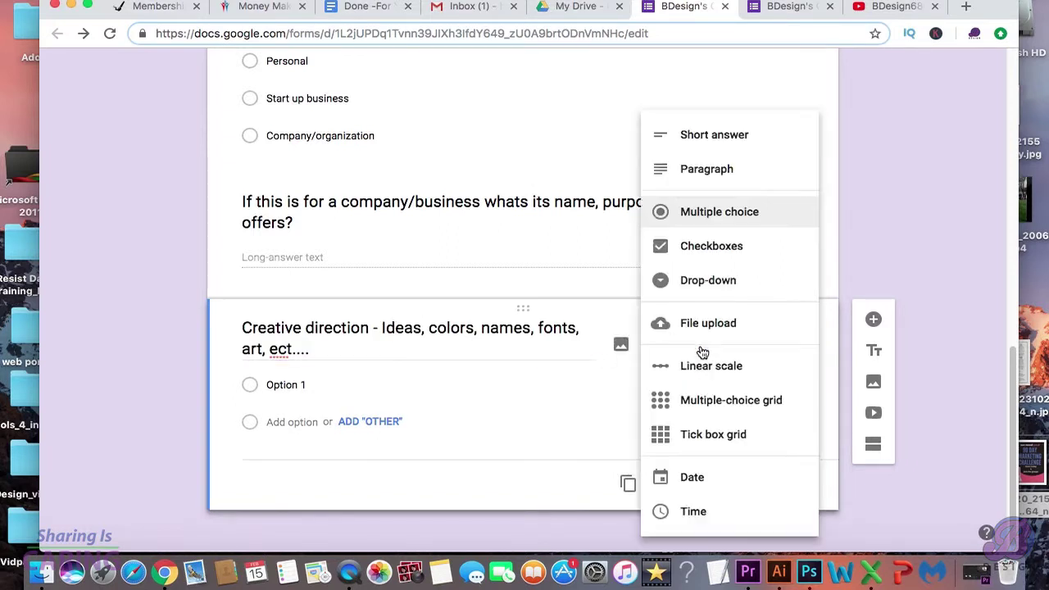
click(687, 172)
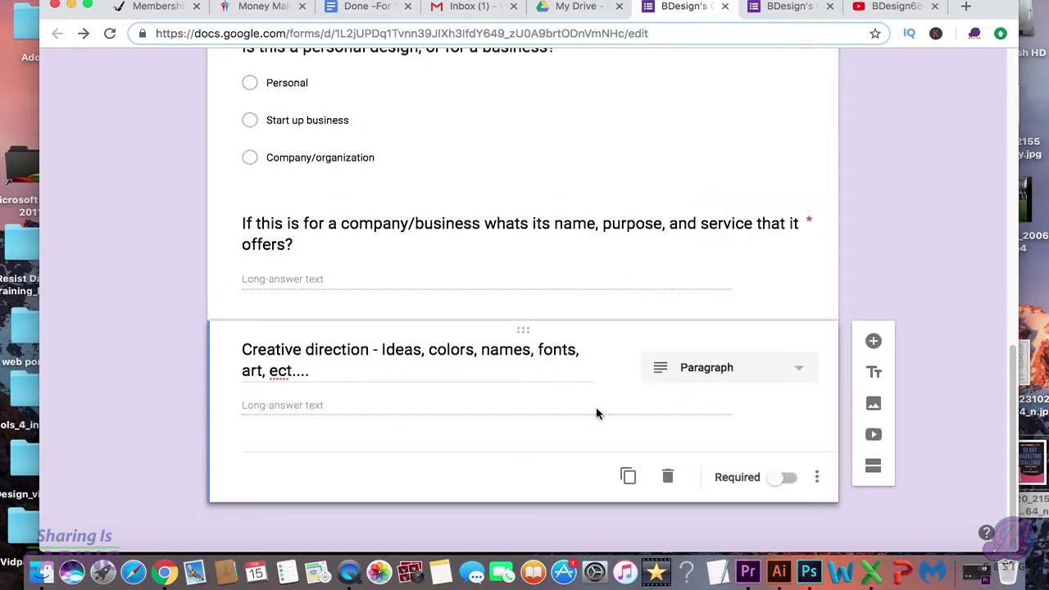
click(766, 486)
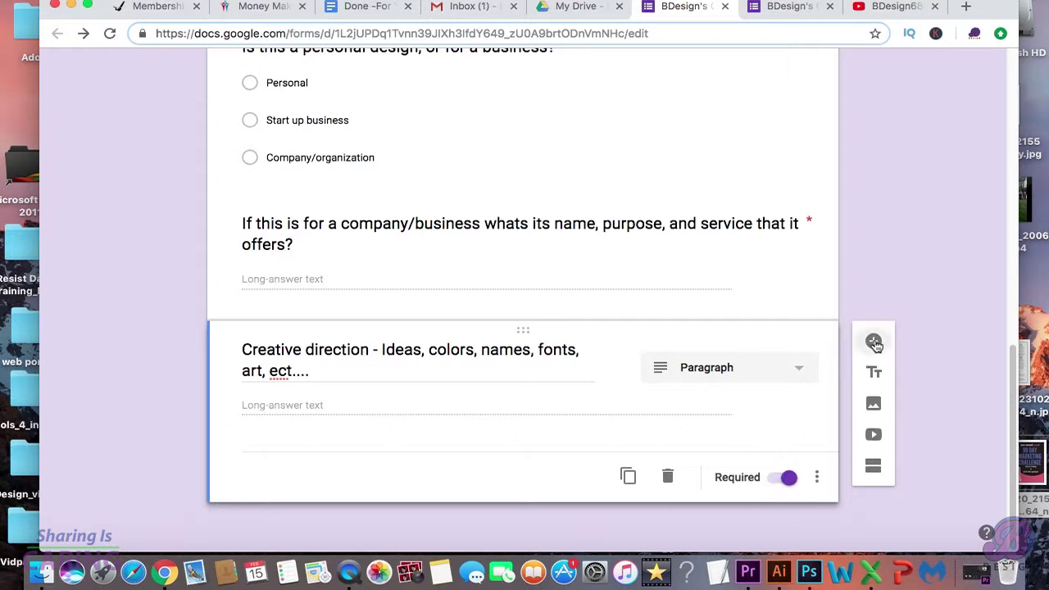
click(873, 342)
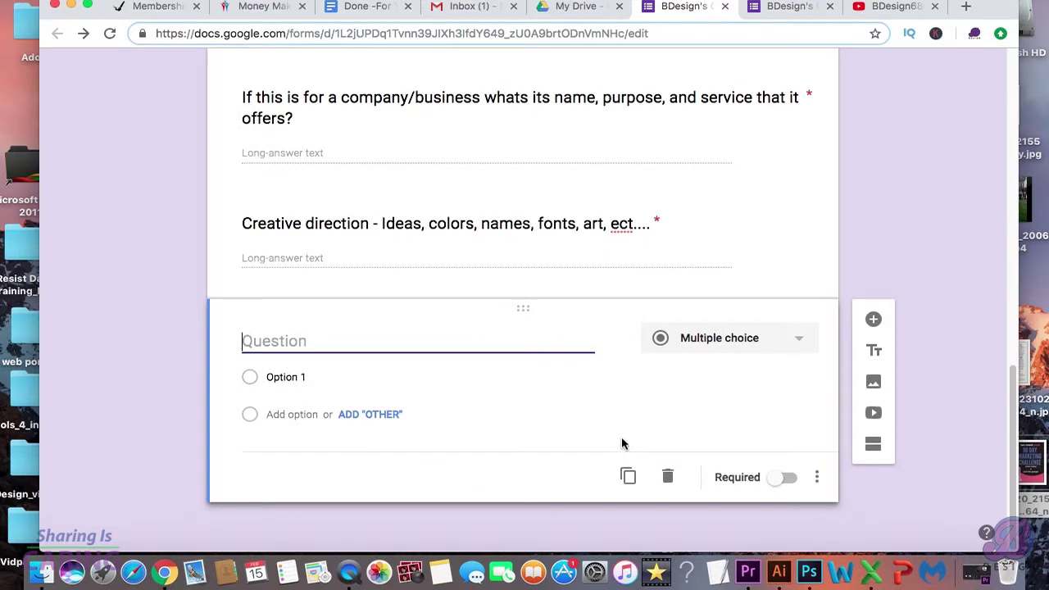
- Add required 'Do you have competition?' with Yes, No and Maybe options, then start a new question
text(Do you have competition?)
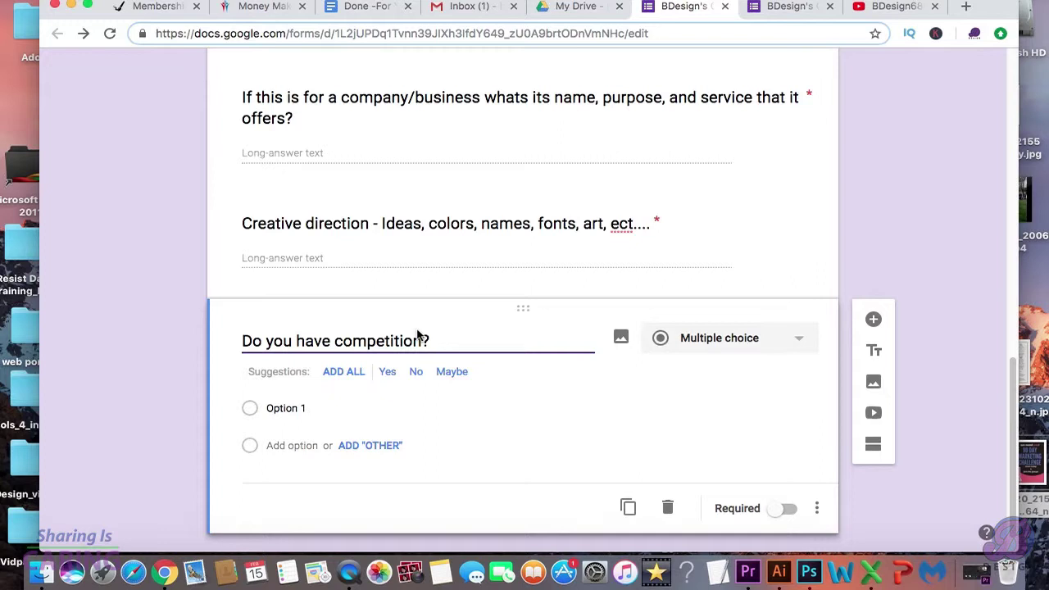
click(285, 410)
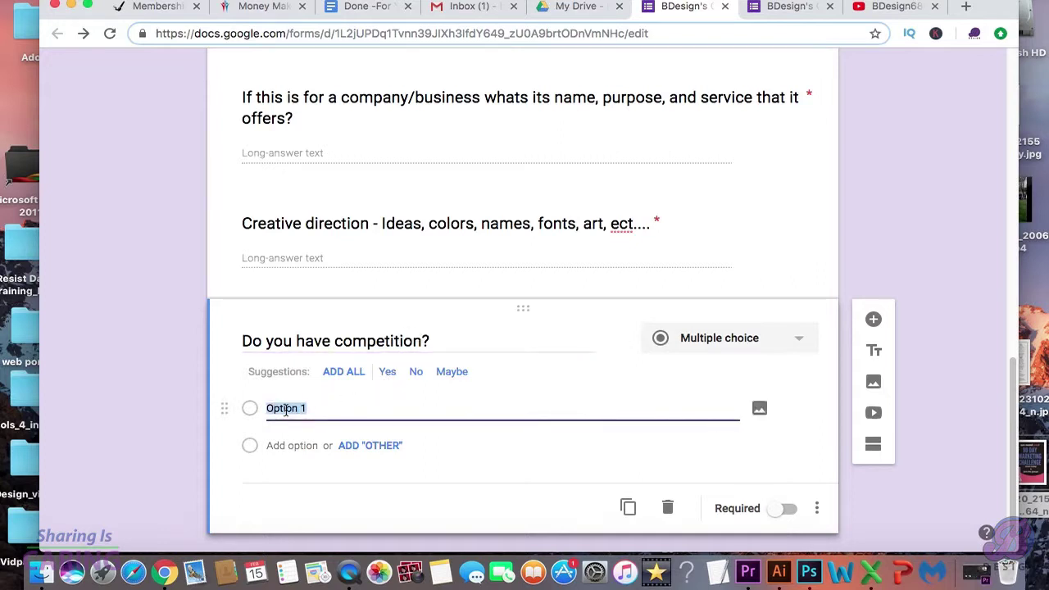
text(Yes)
click(290, 445)
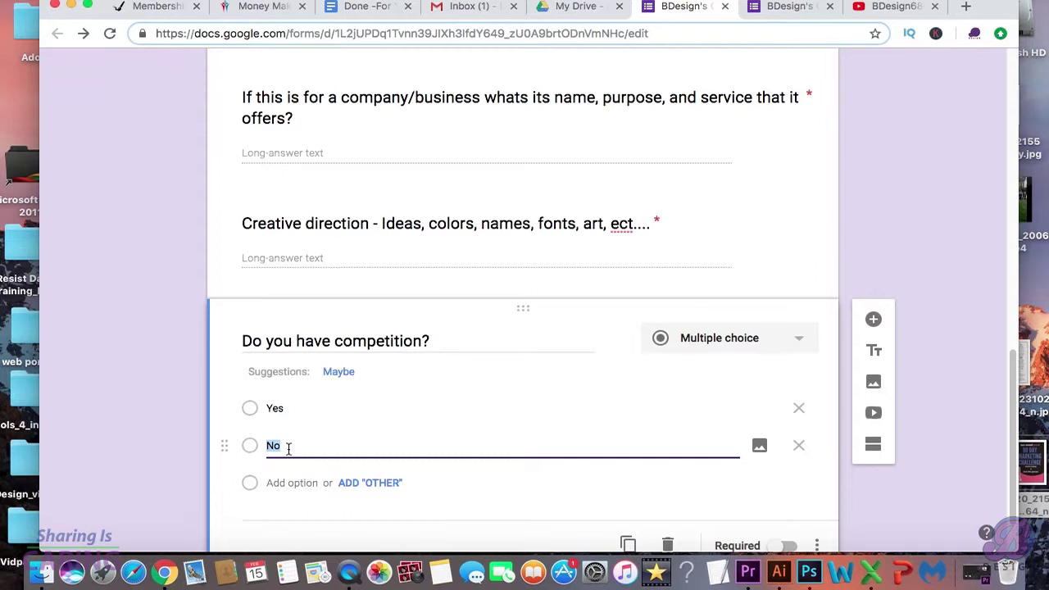
click(274, 485)
scroll(625, 523, down, 2)
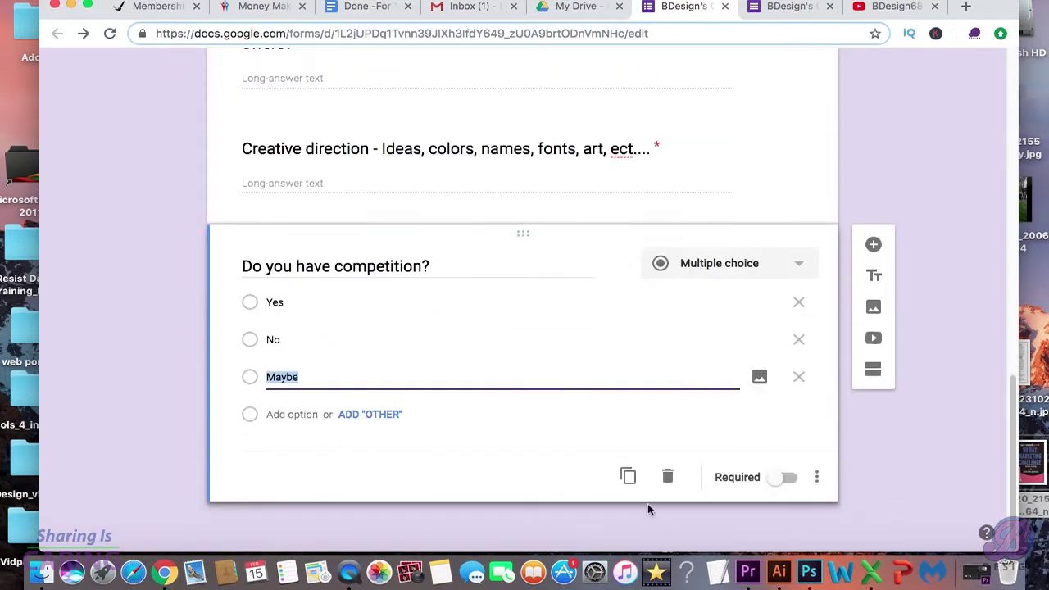
click(453, 478)
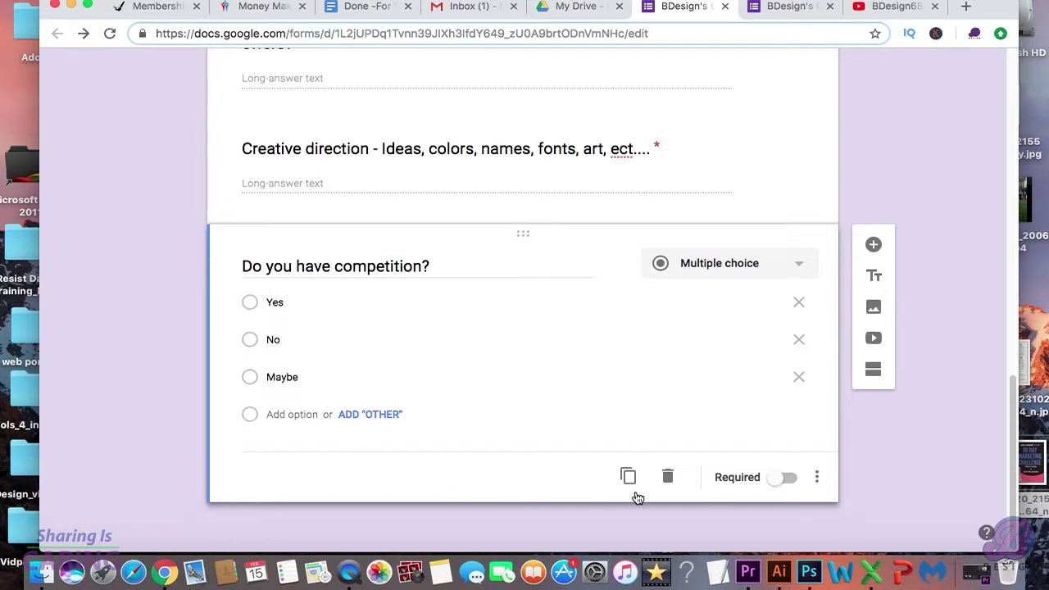
click(784, 483)
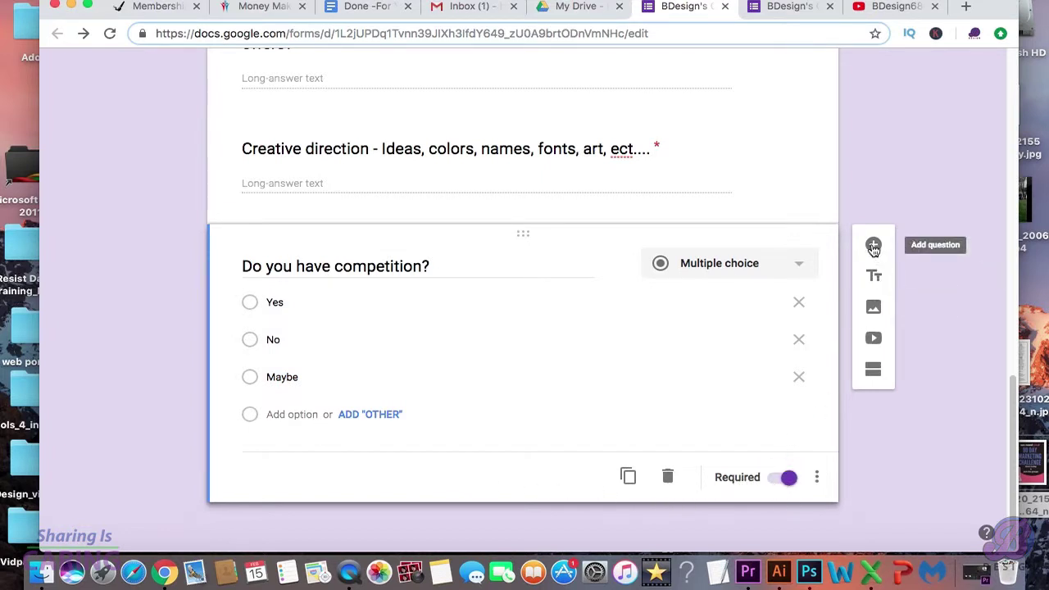
click(876, 254)
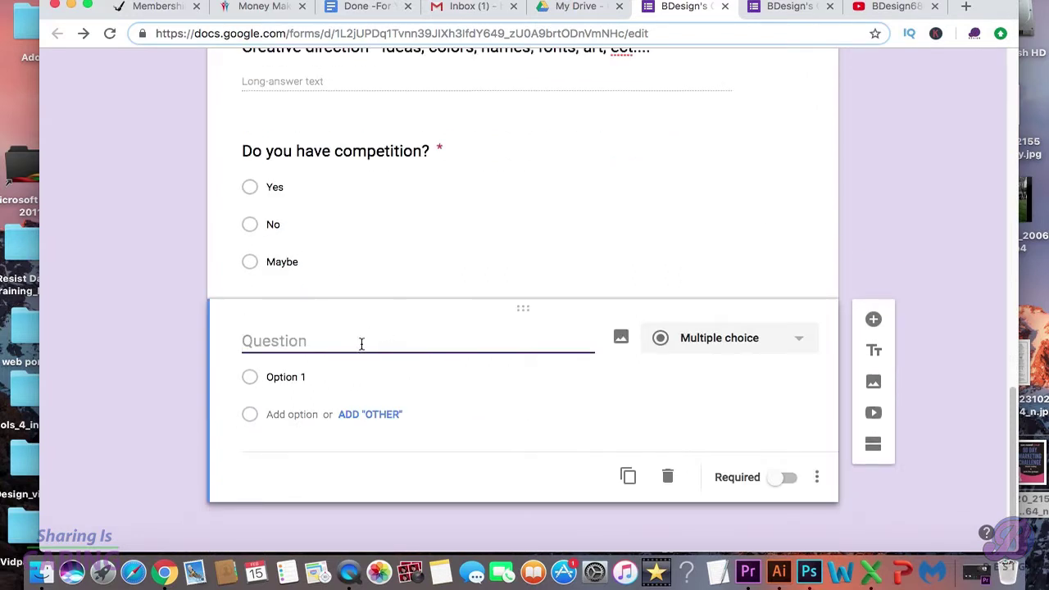
- Paste the required paragraph question asking who the competitors are, then add another question
text(If you have competition who are they, and what distinguishes you from them?)
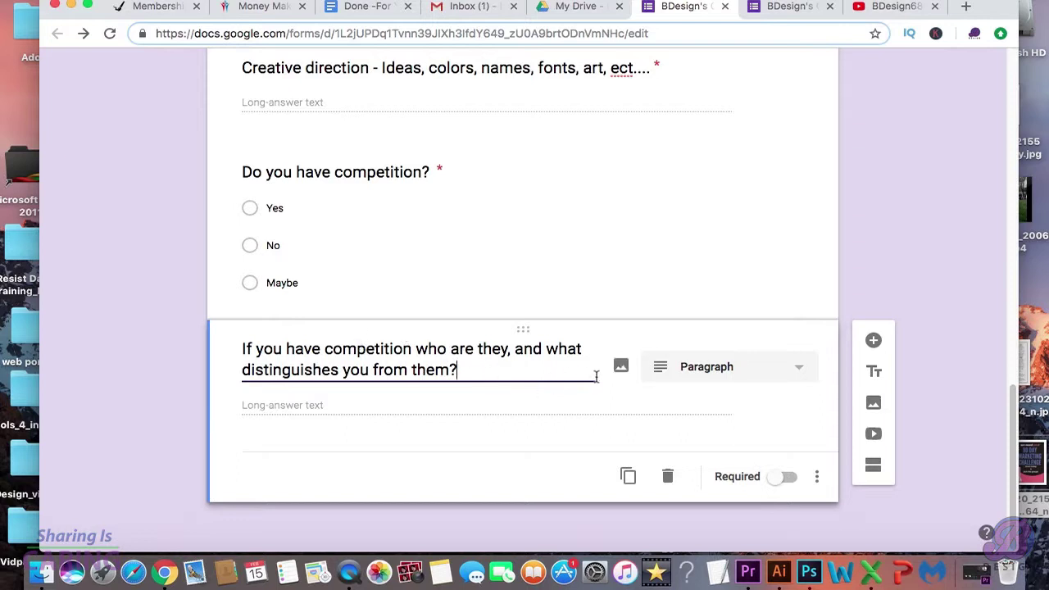
click(775, 475)
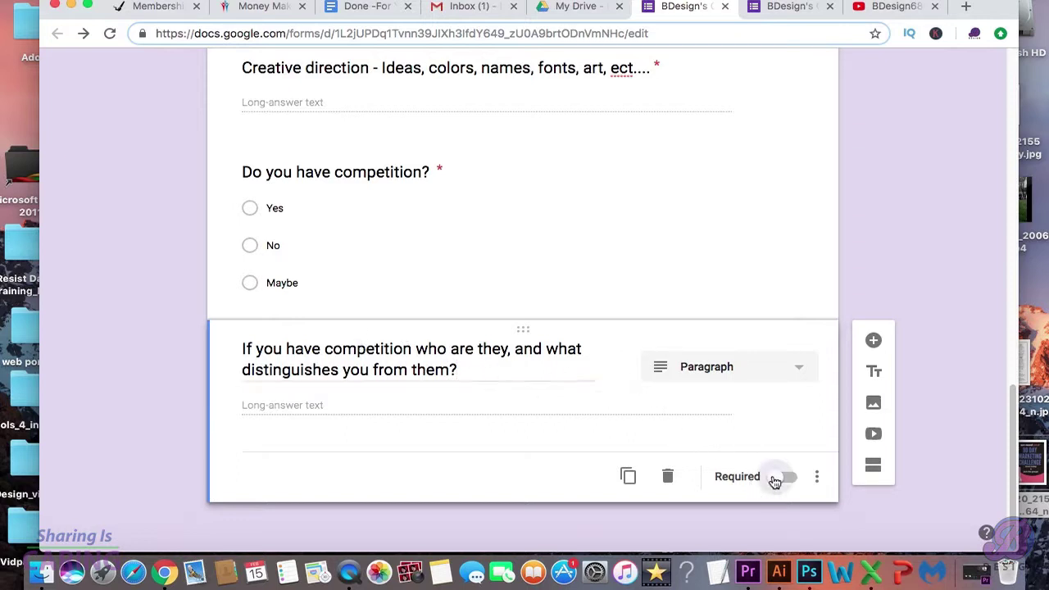
click(872, 340)
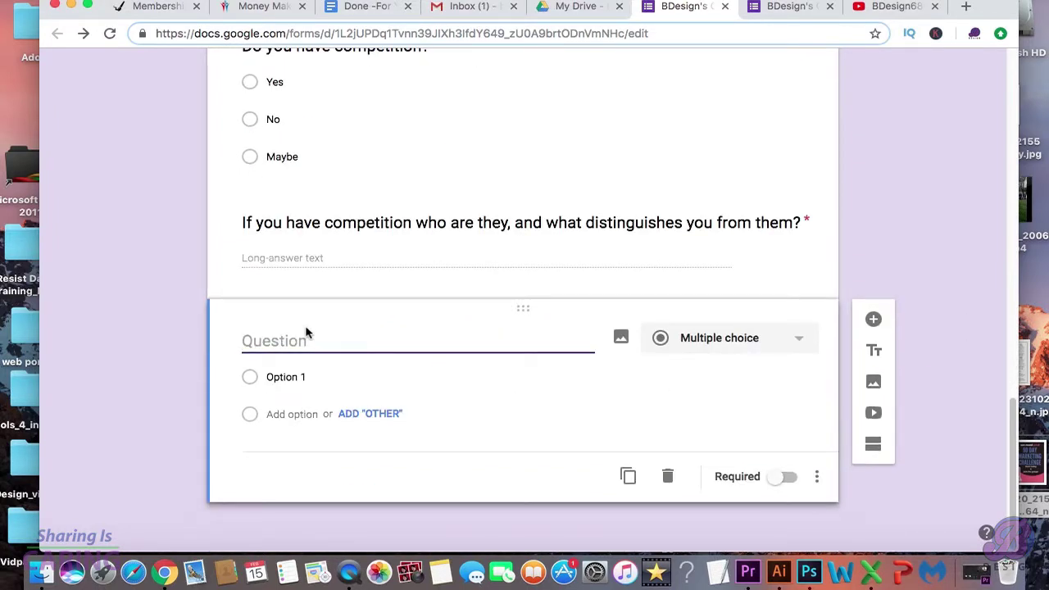
- Add required 'Is there a deadline?' with Yes and No options, then start a new question
text(Is there a deadline?)
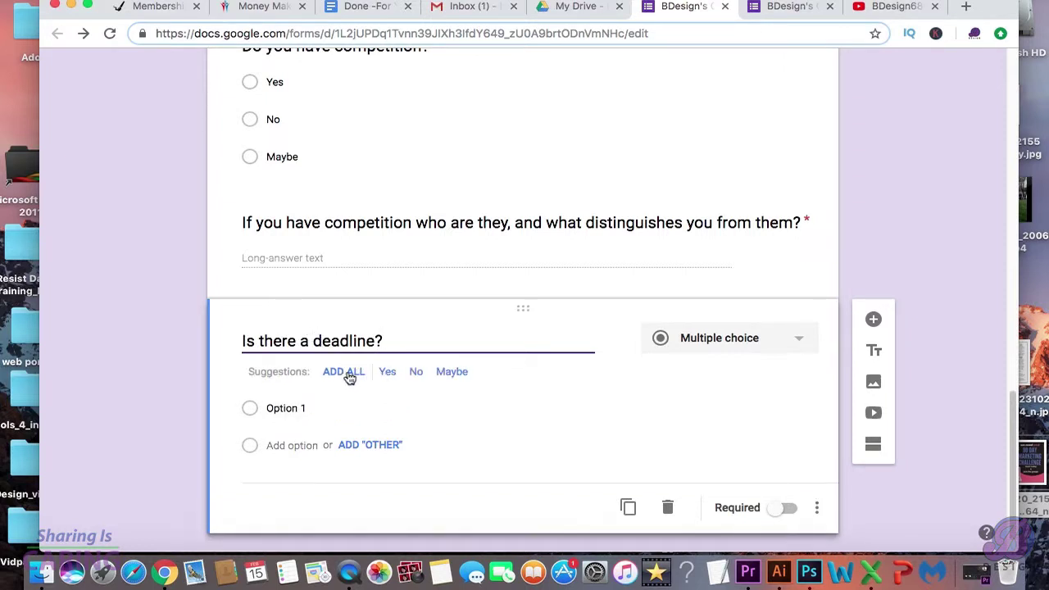
click(282, 407)
text(Yes)
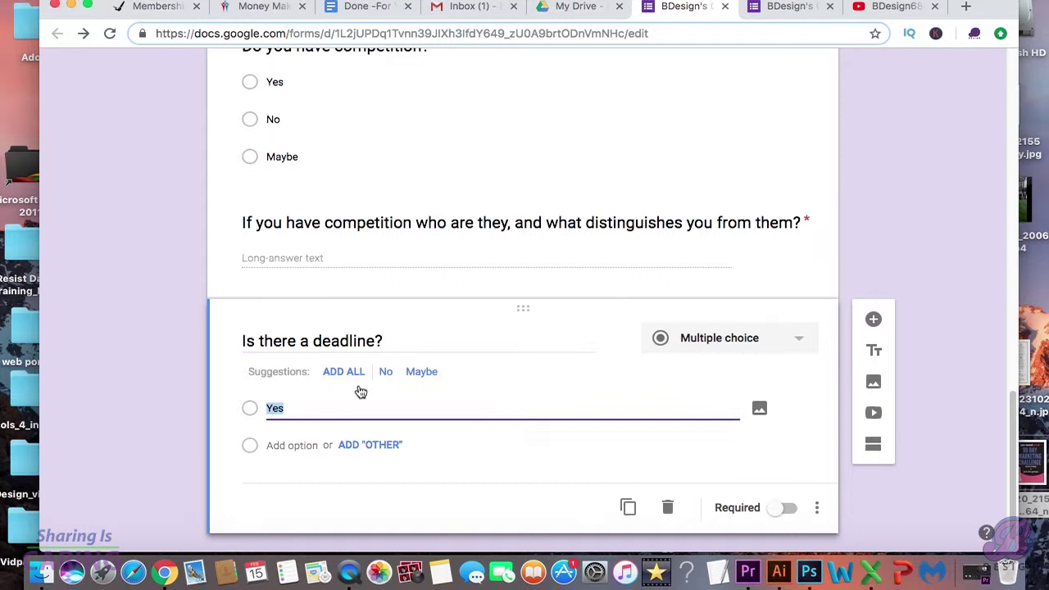
click(291, 445)
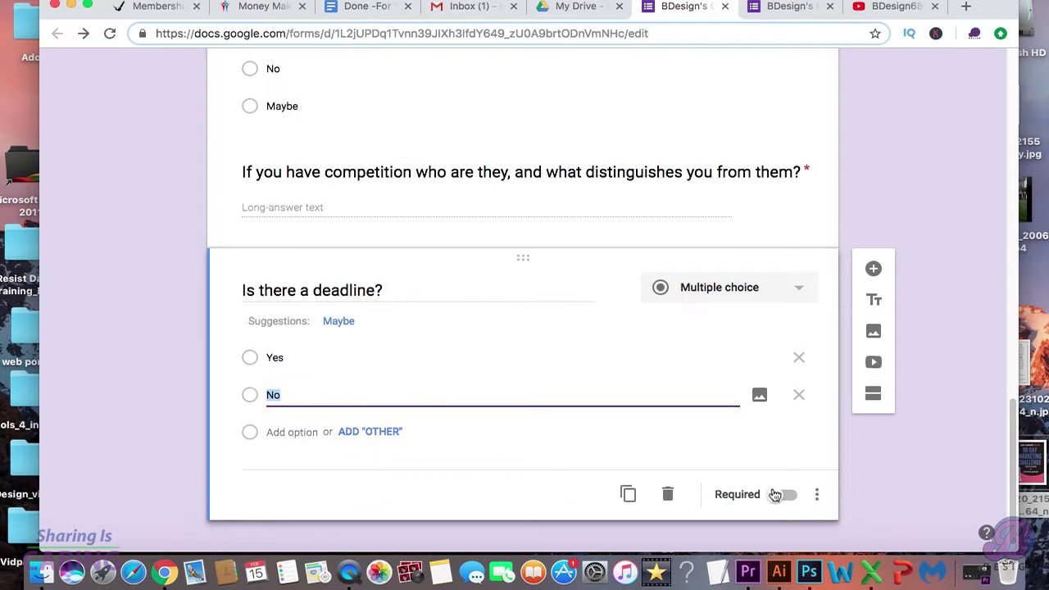
click(776, 495)
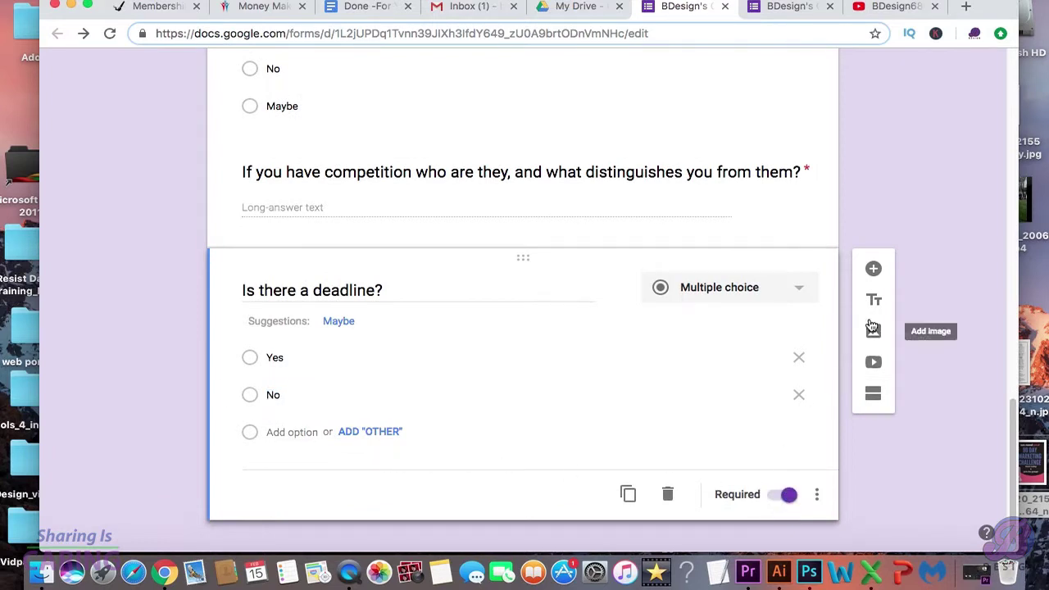
click(872, 268)
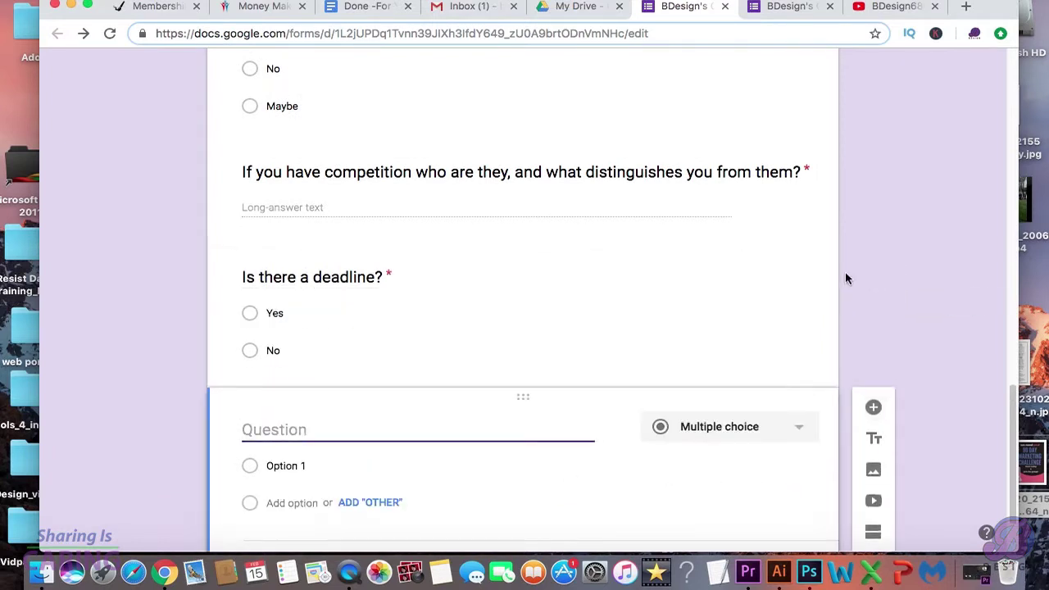
- Create a Date question titled 'Whats the deadline?'
text(Whats the deadline?)
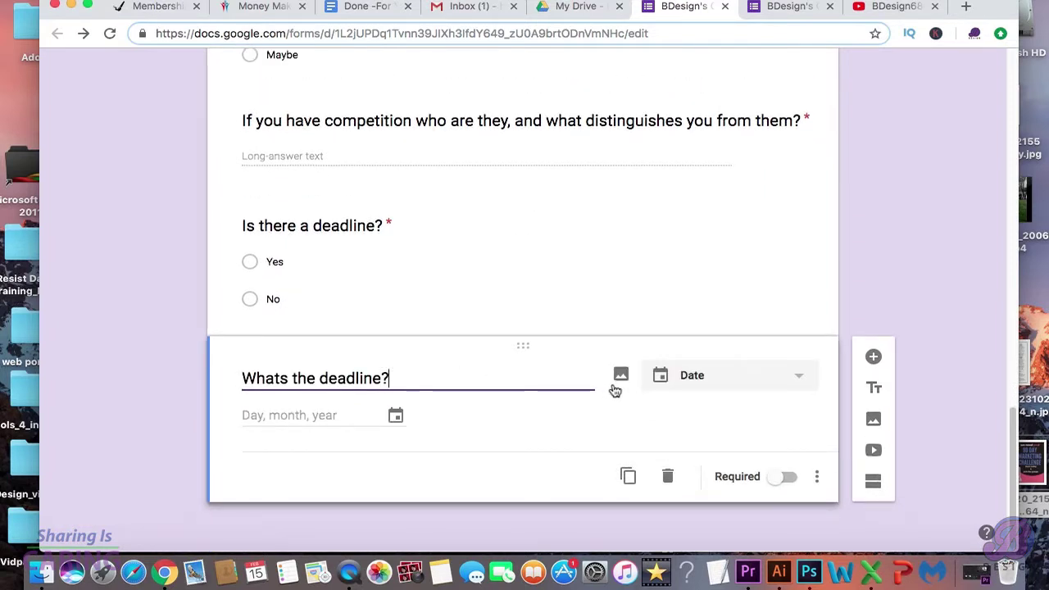
click(695, 379)
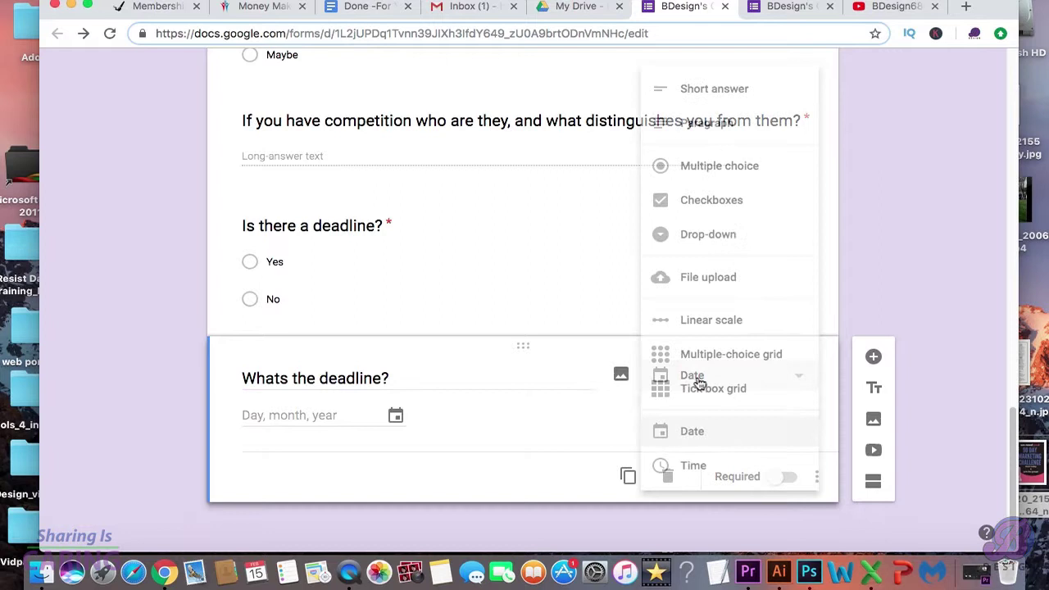
click(702, 426)
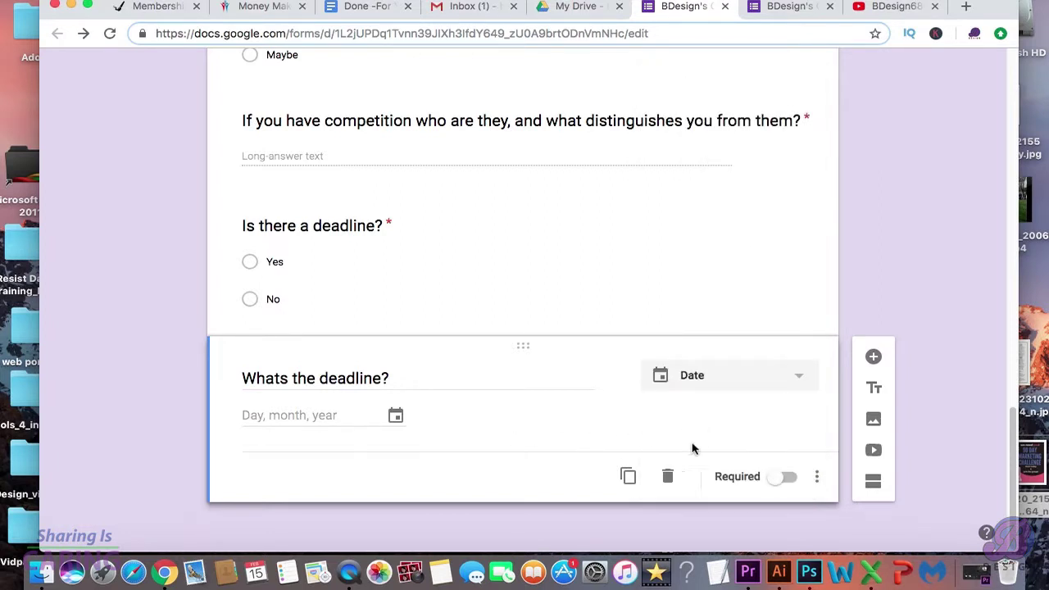
- Make the date question required and add required Paragraph question 'What age group are you targeting?'
click(774, 479)
click(872, 356)
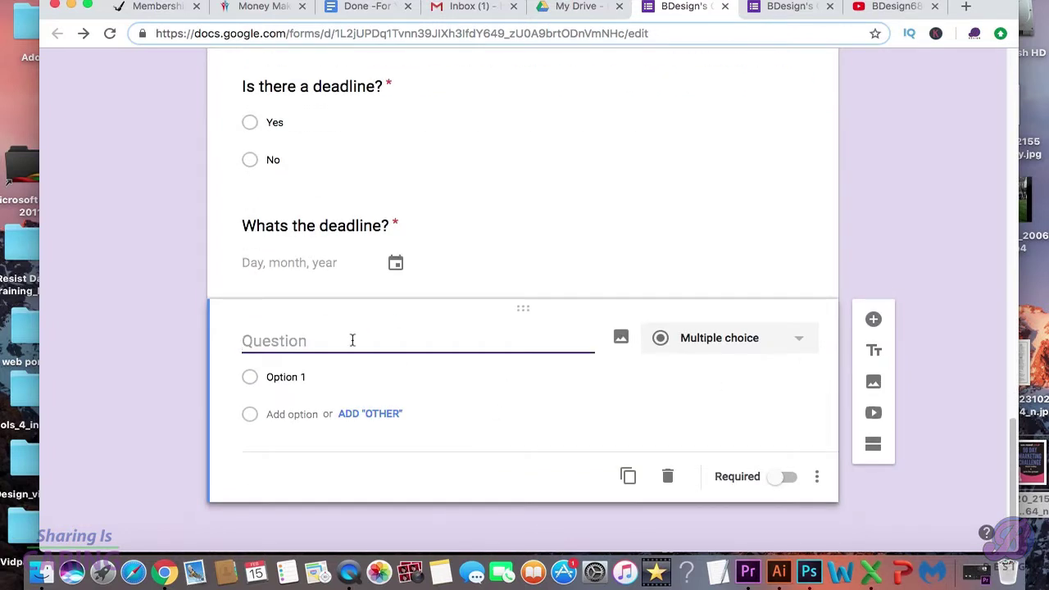
text(What age group are you targeting?)
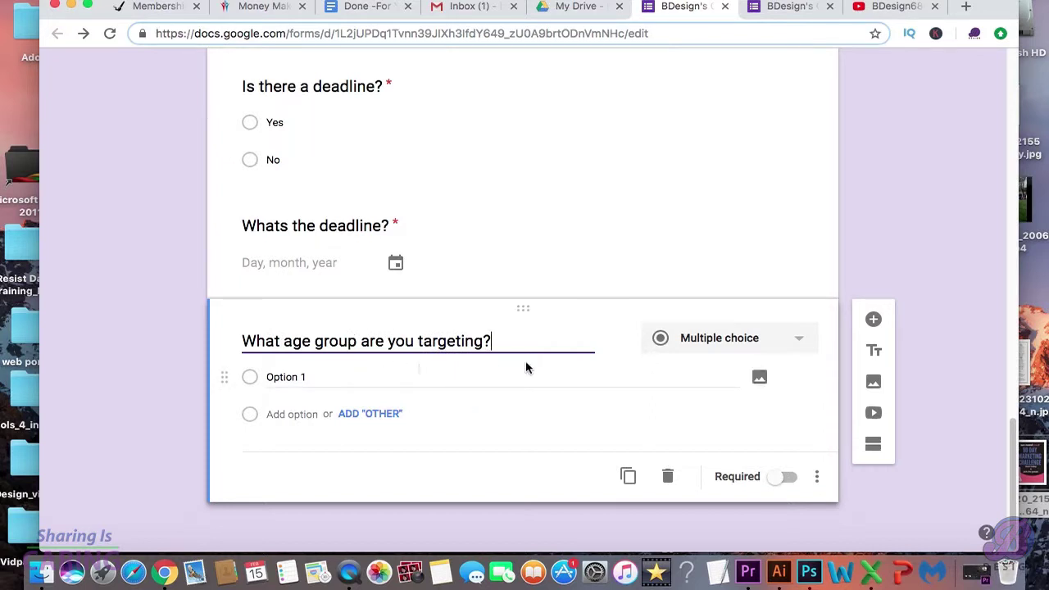
click(679, 343)
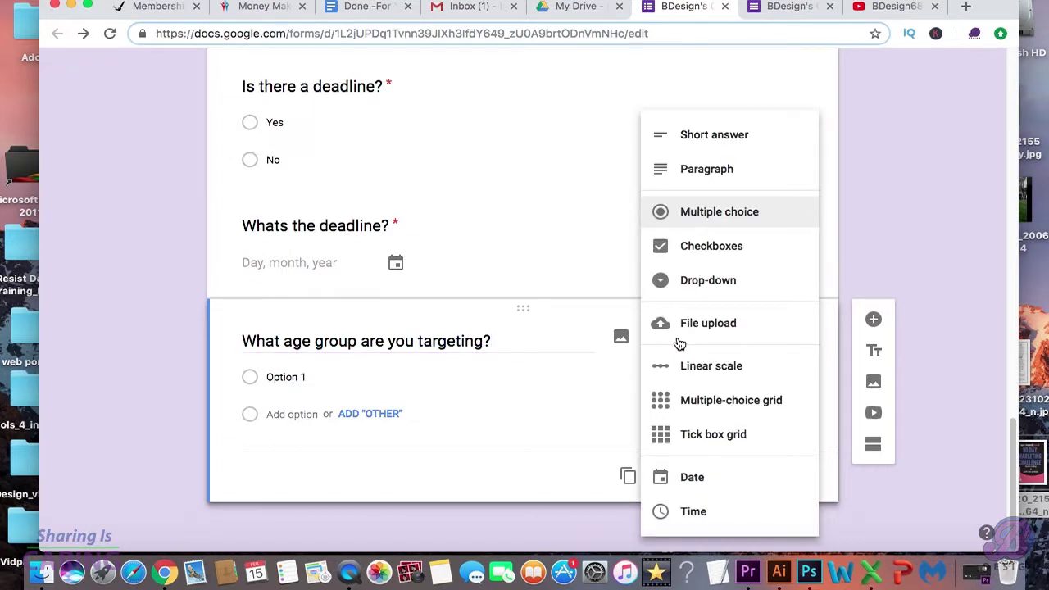
click(721, 172)
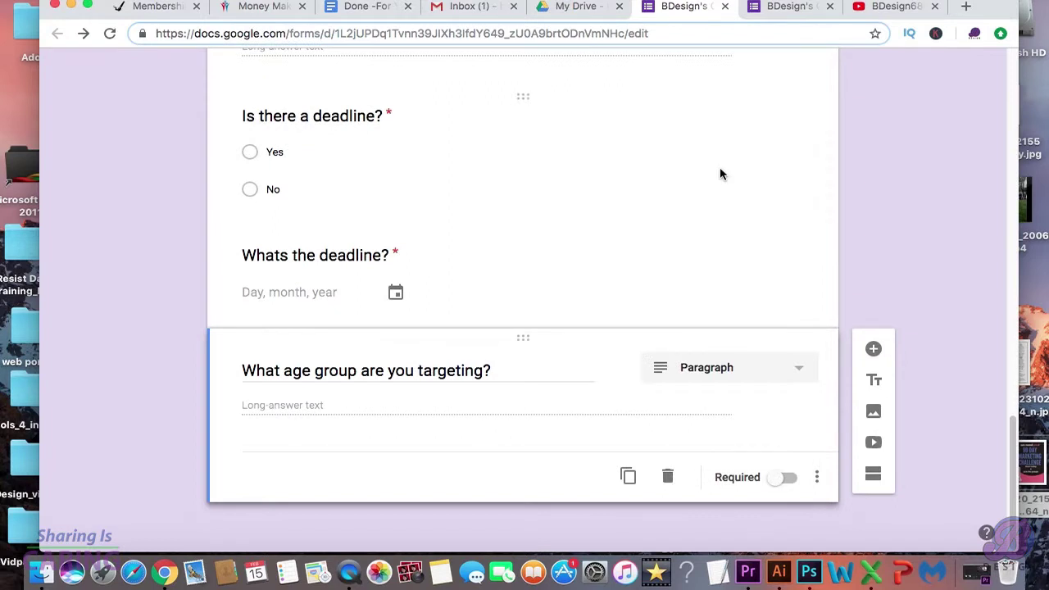
click(780, 480)
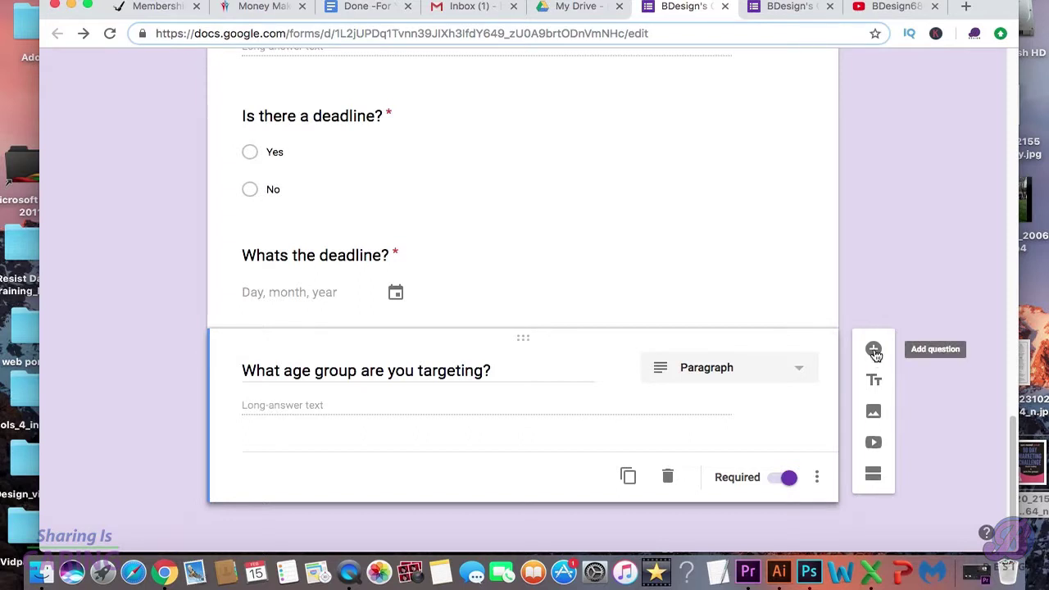
click(874, 351)
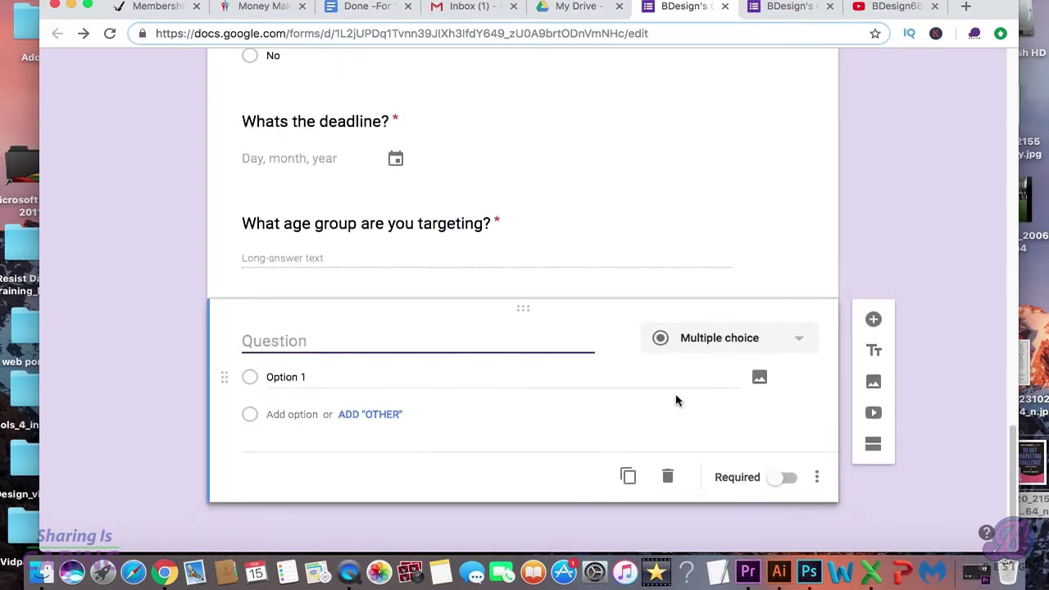
- Paste the required question about logo redesign likes and dislikes, then add another question
text(If you need a logo redesign what about your old logo don't you like, and what about it do you like?)
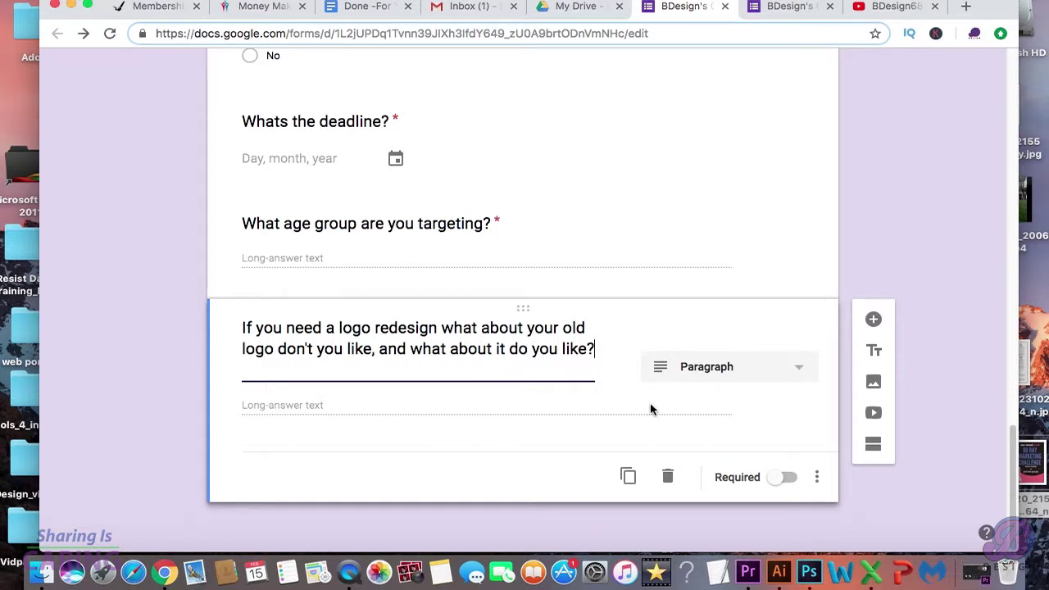
click(775, 480)
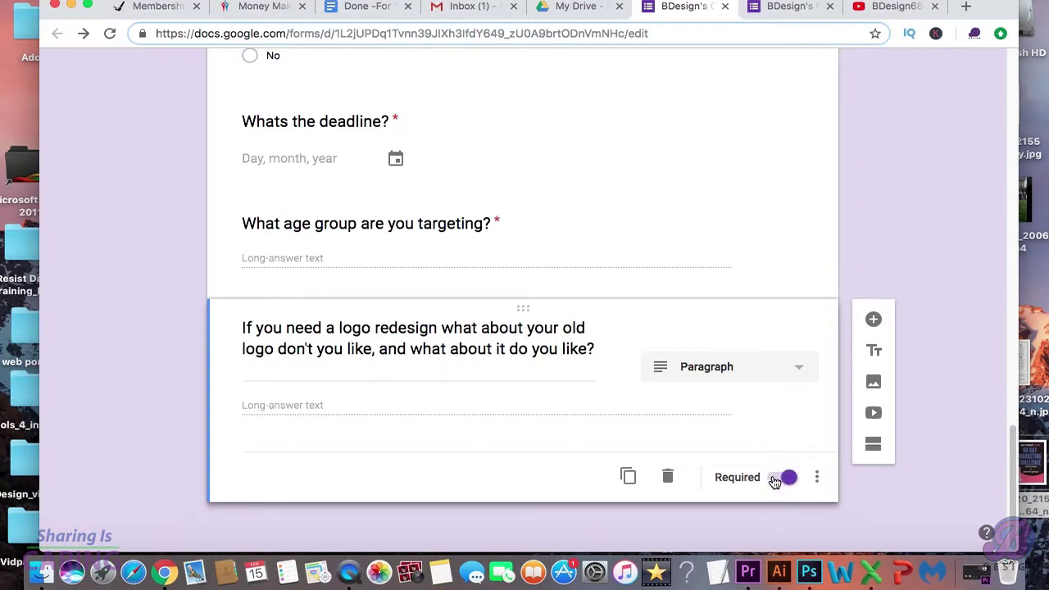
click(871, 320)
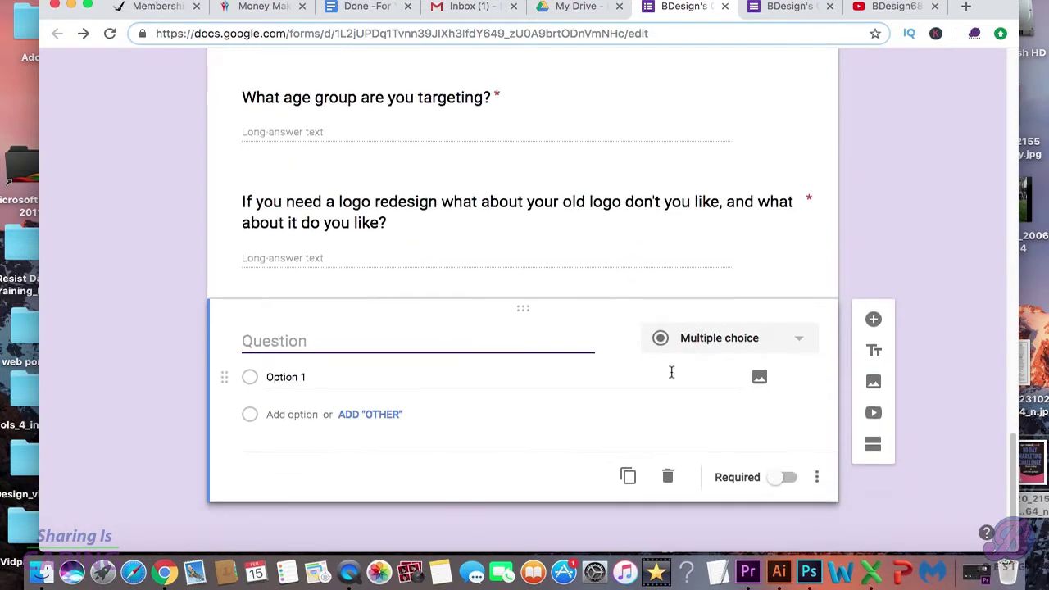
- Paste the required question about the problem solved for customers, then add a new question
text(What problem do you solve for your customers?)
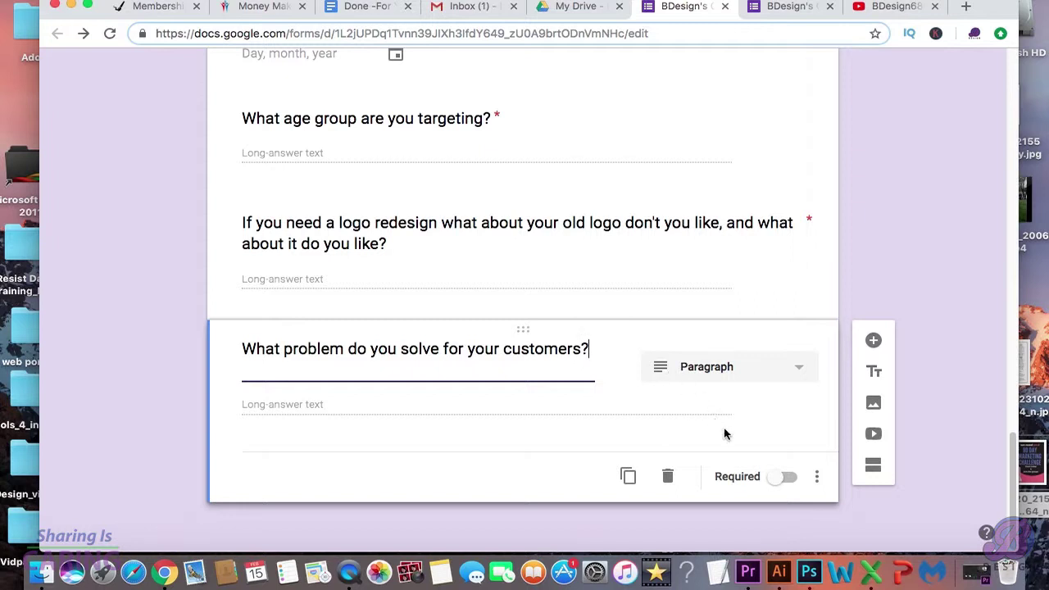
click(785, 478)
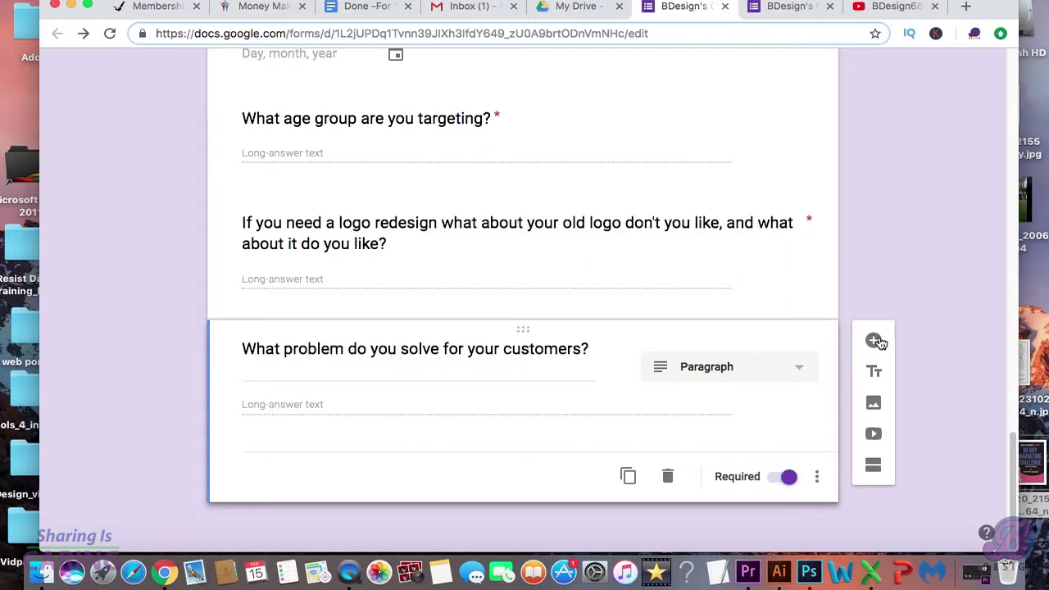
click(874, 341)
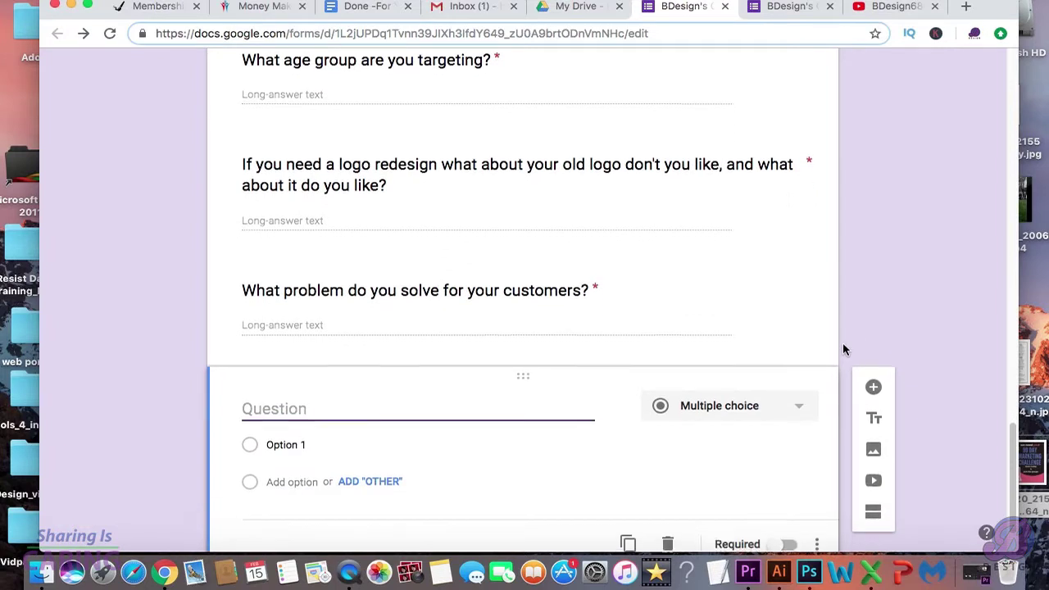
- Paste the required question about the business's unique story, then add another question
text(Dose you, your business, or company have a unique story for how it got to where it is today?)
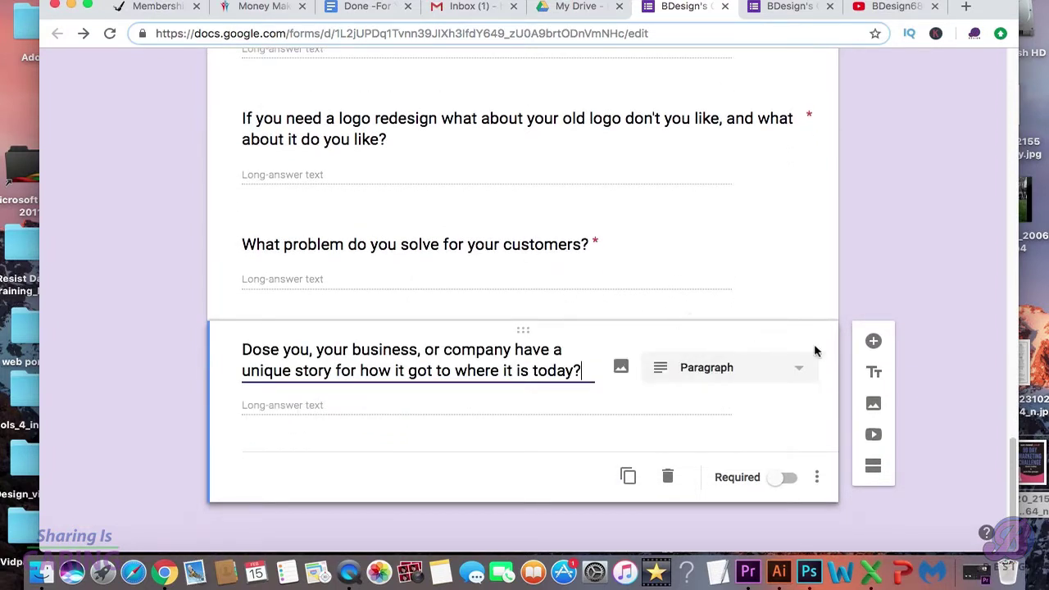
click(779, 478)
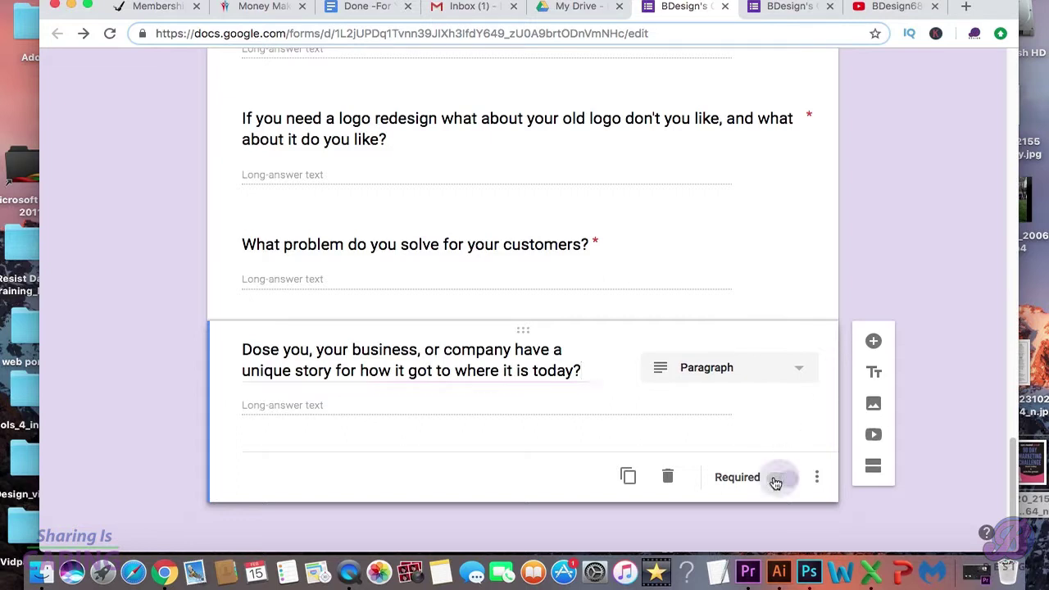
click(873, 342)
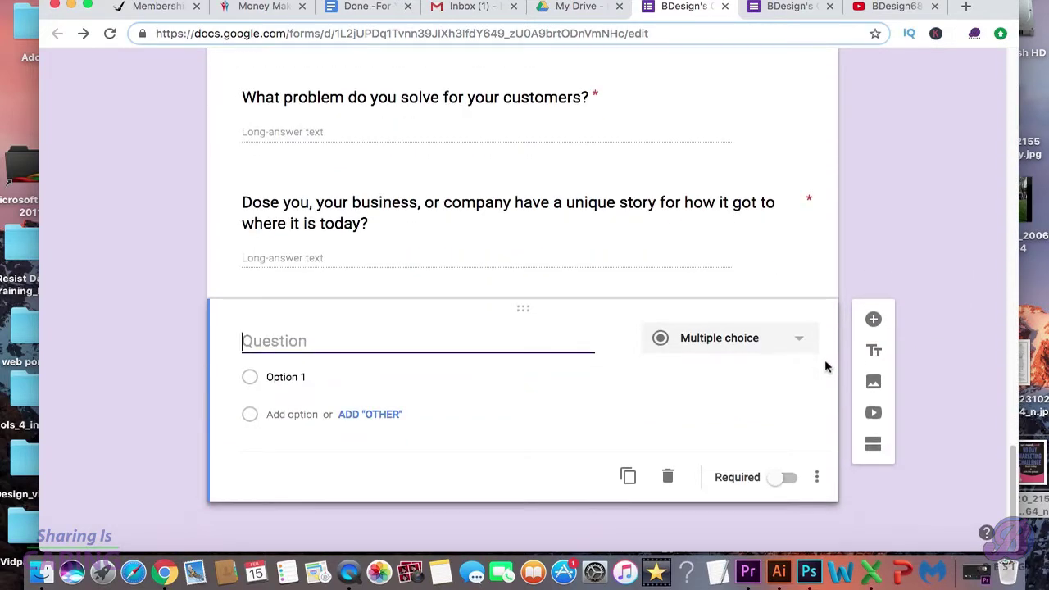
- Remove the extra blank card and add a required 'Share 5 adjectives' question describing the business
click(667, 476)
text(Share 5 adjectives or words that best describe you and your business?)
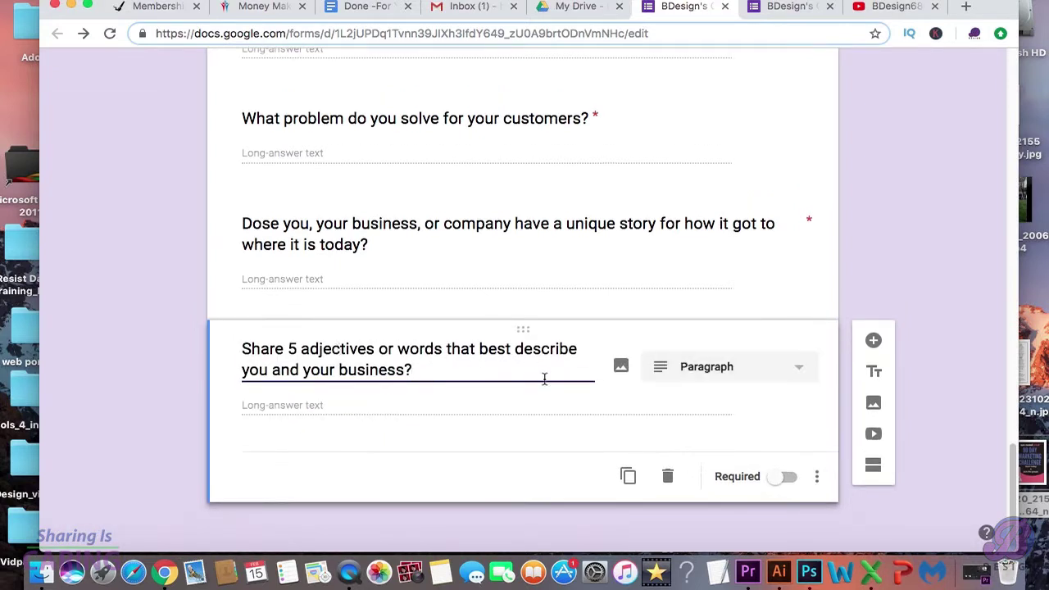
click(783, 479)
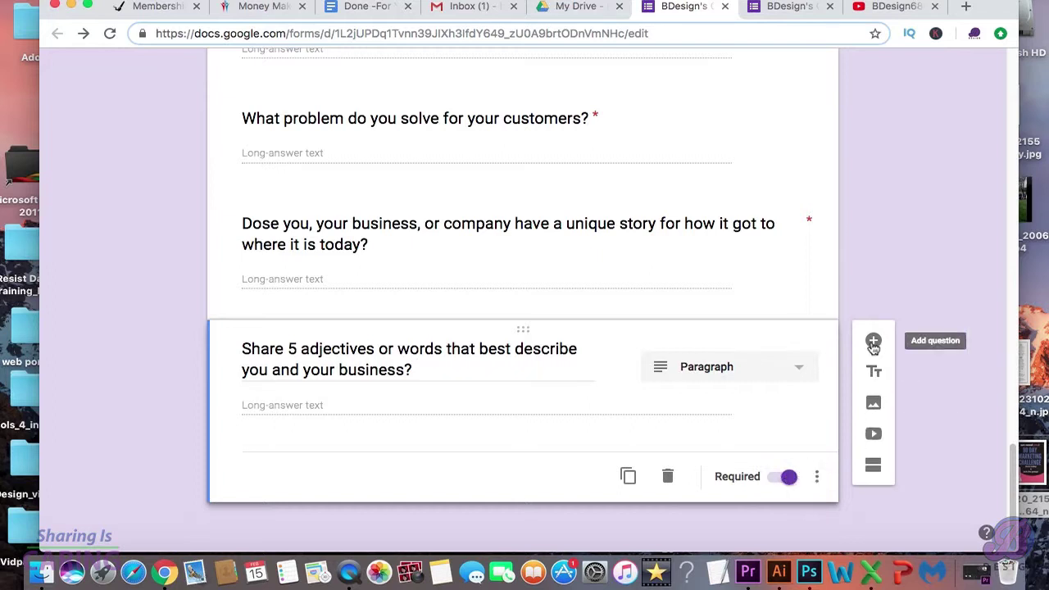
- Add a required question asking for the primary message to customers, followed by a new blank question
click(873, 343)
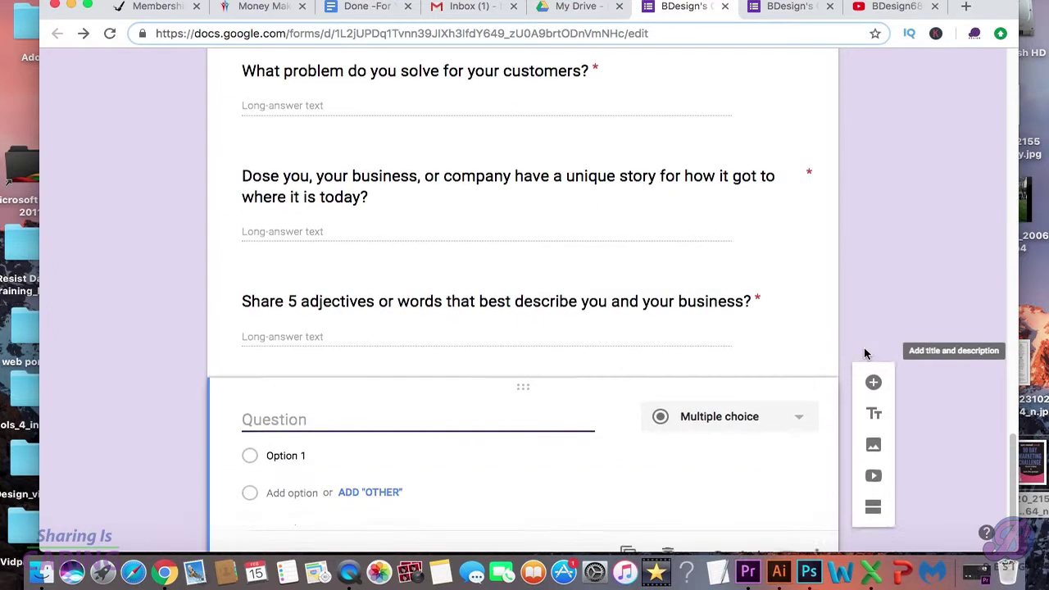
text(What is the primary message that you want to convey to your customers?)
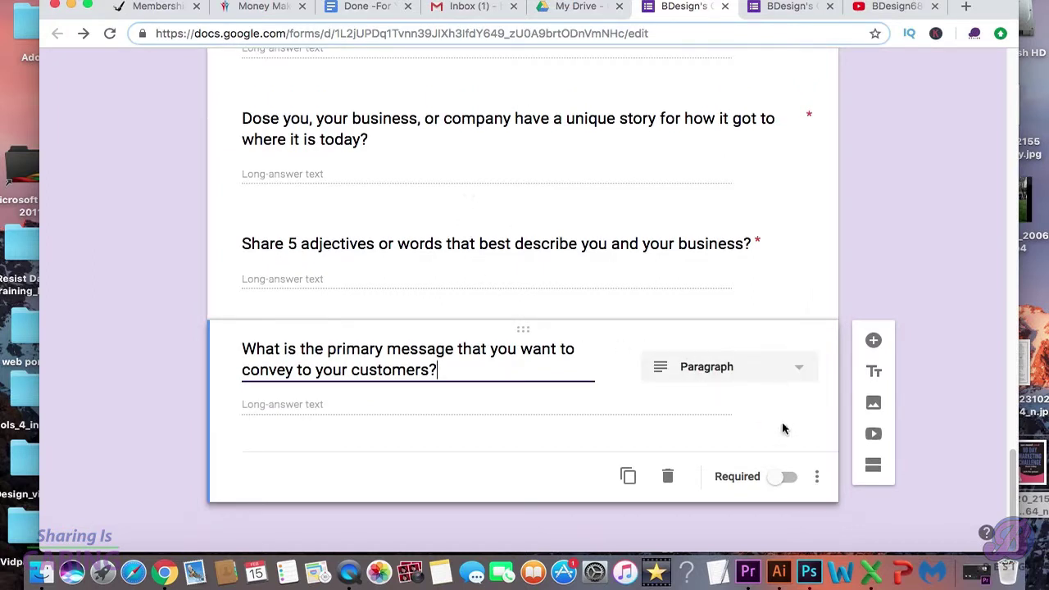
click(782, 479)
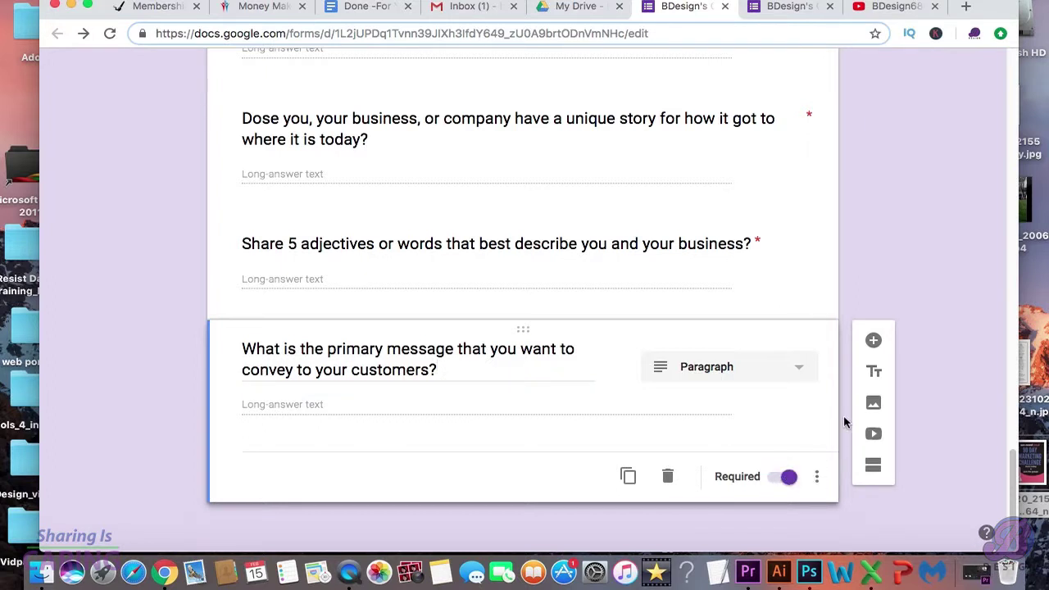
click(873, 344)
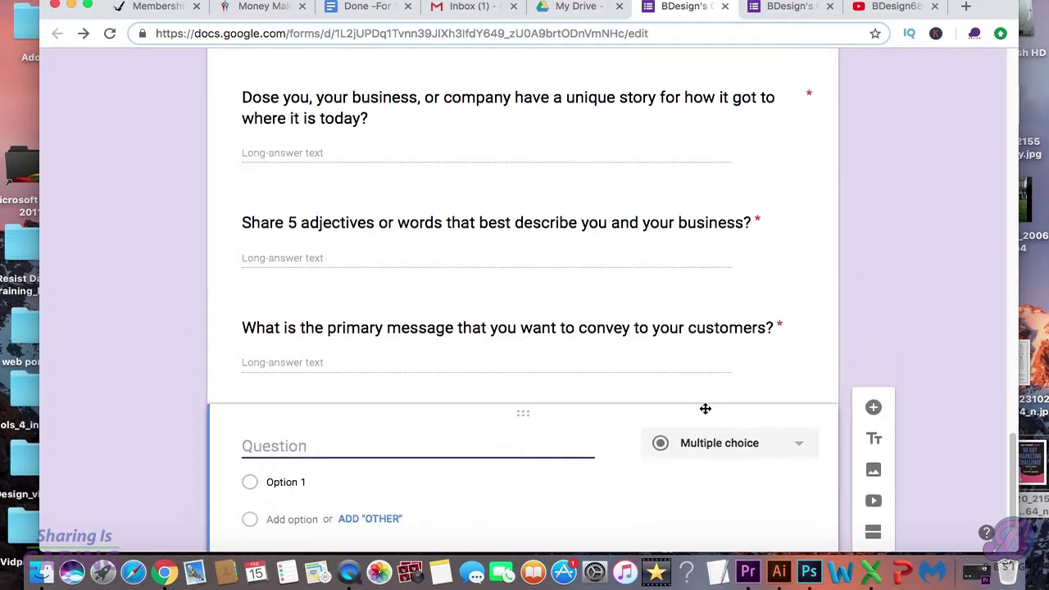
- Add paragraph questions on what the designs should accomplish and what makes the business remarkable
text(What do you want these designs to accomplish?)
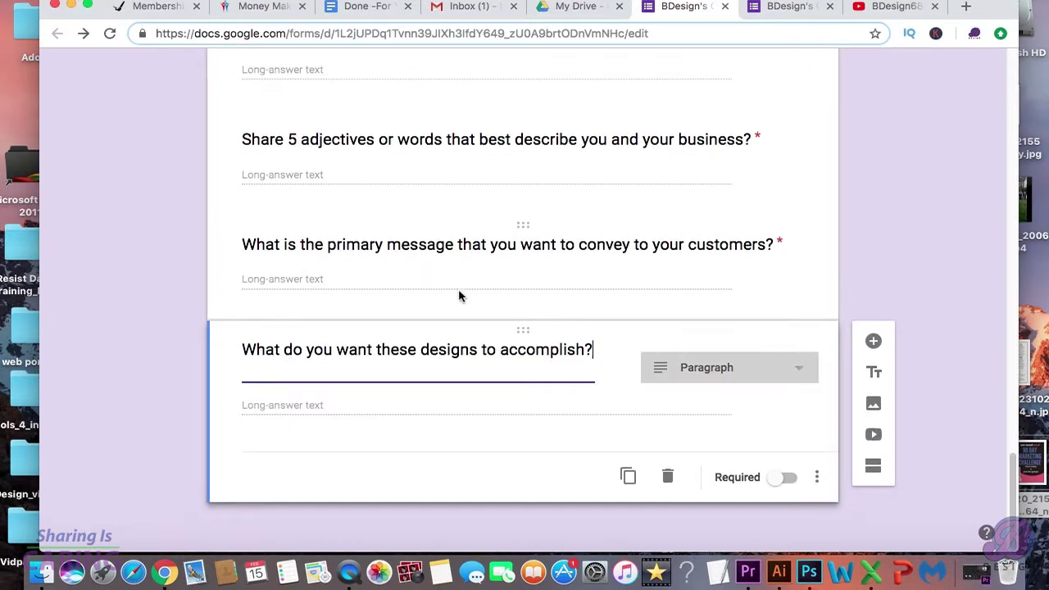
click(873, 340)
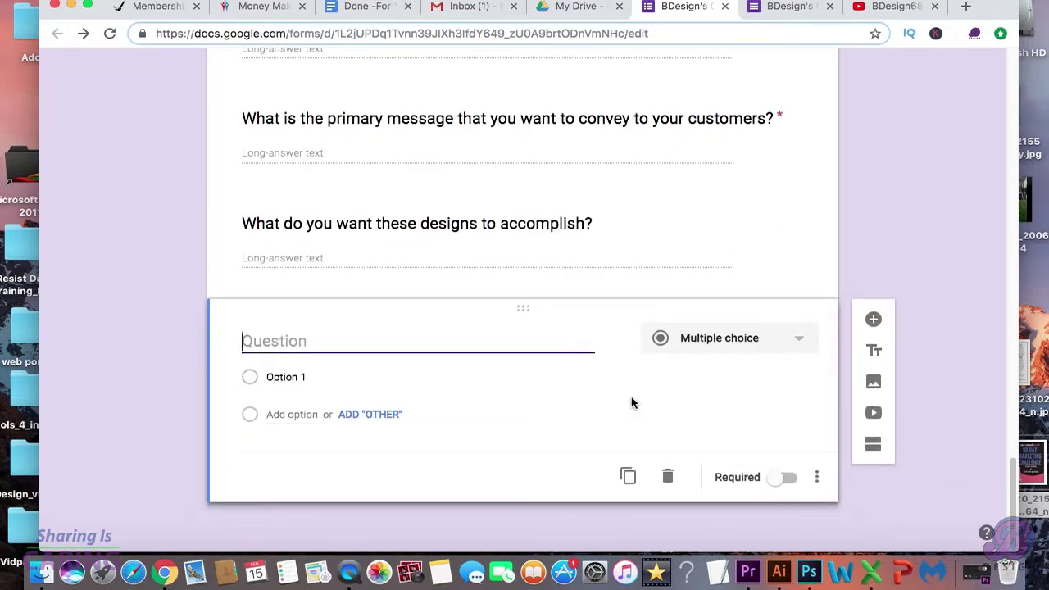
text(What makes your business remarkable?)
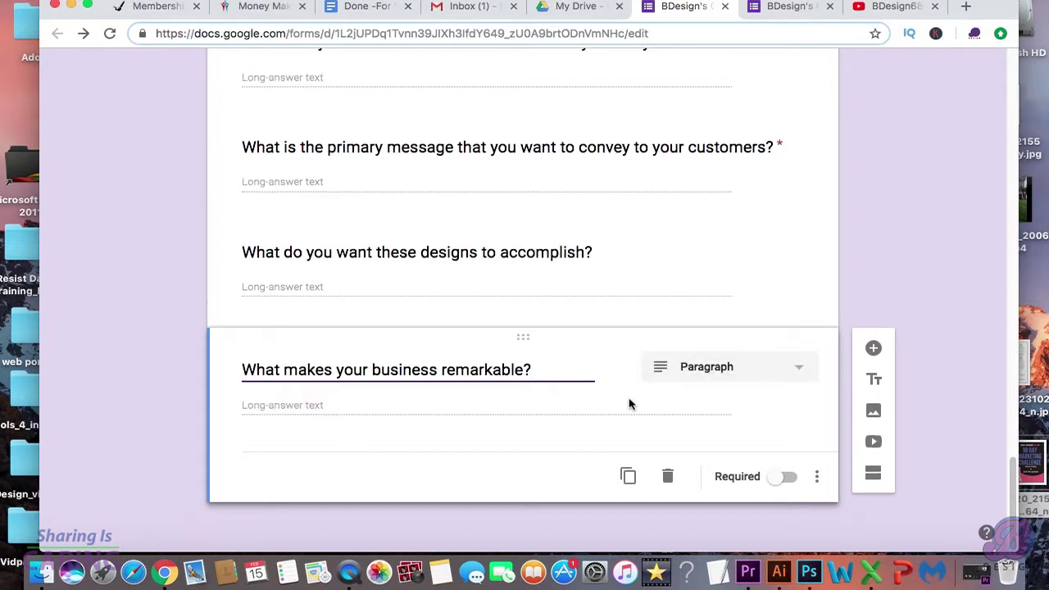
click(545, 467)
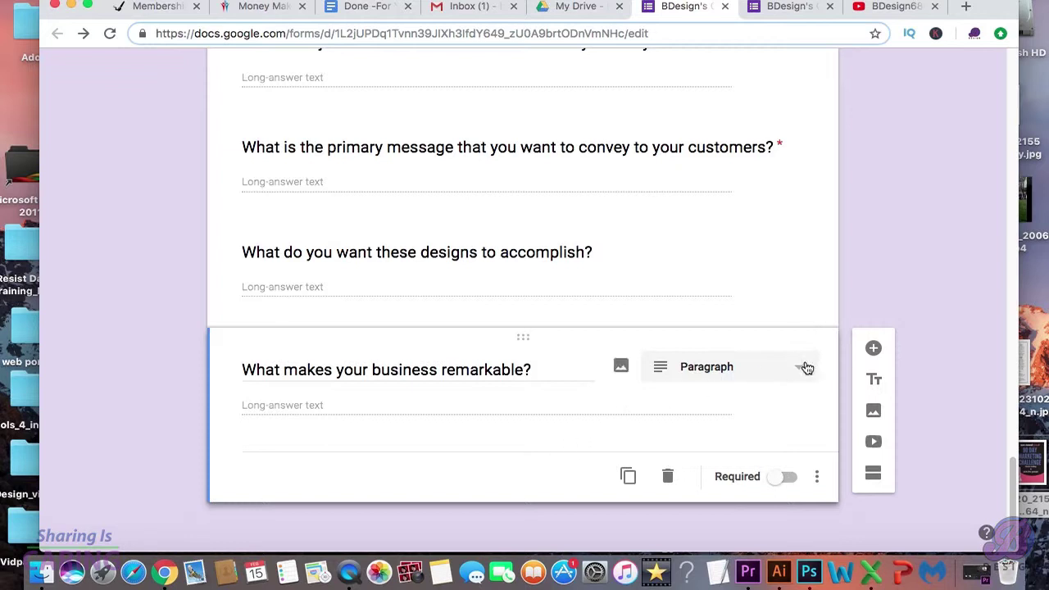
- Scroll back through all the questions to the BDesign's Client Brief title and description
scroll(886, 321, up, 1)
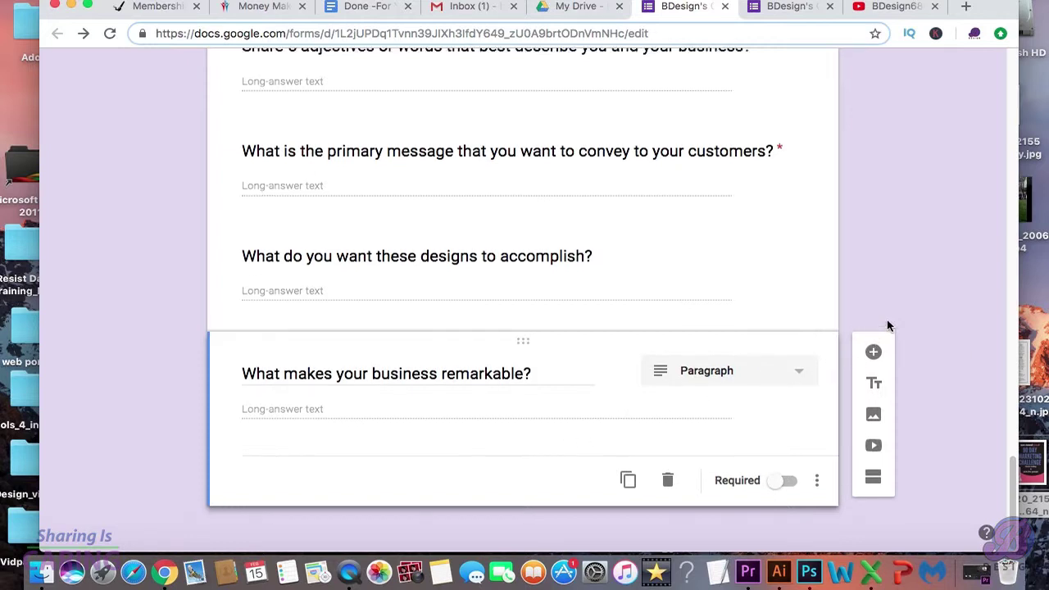
scroll(886, 326, up, 10)
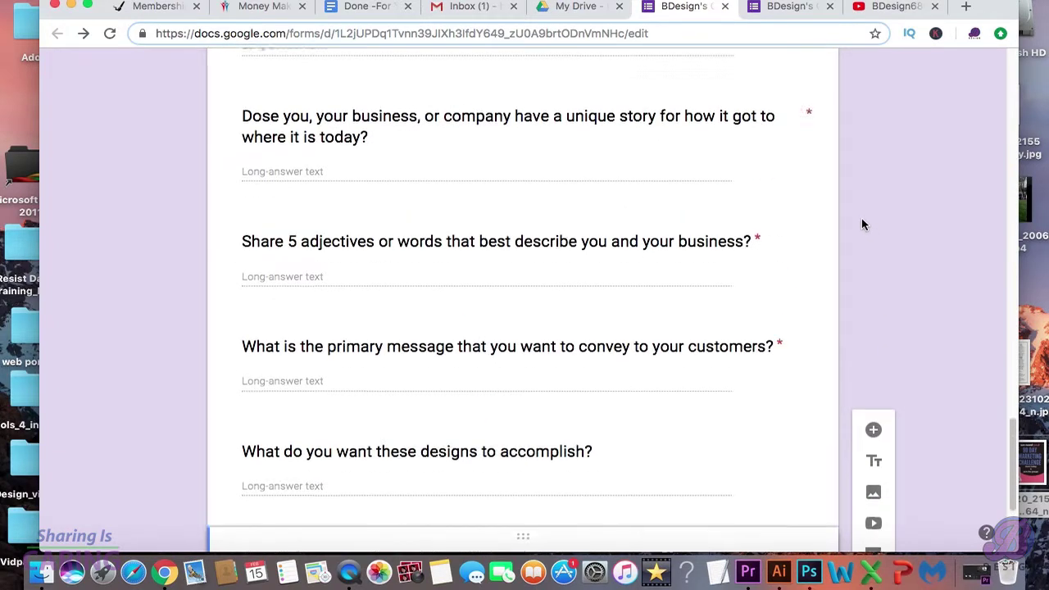
scroll(859, 216, up, 3)
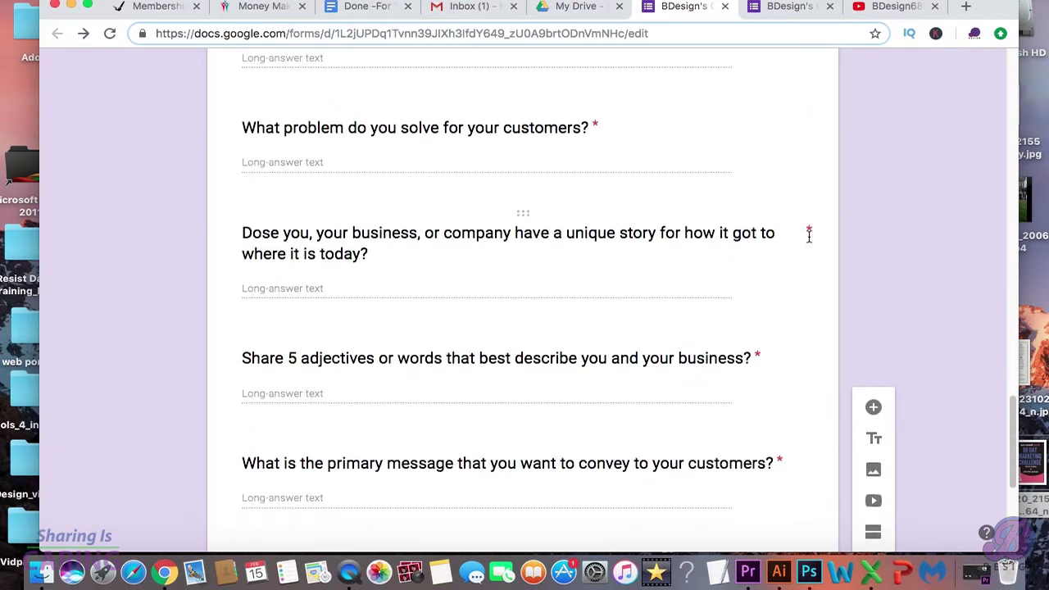
scroll(809, 238, up, 5)
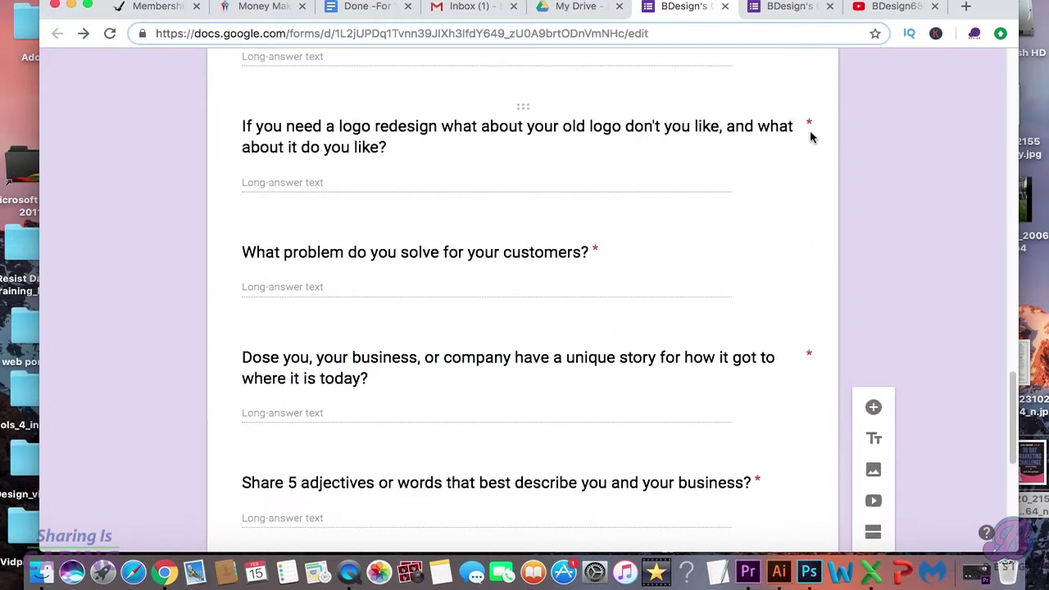
scroll(809, 130, up, 15)
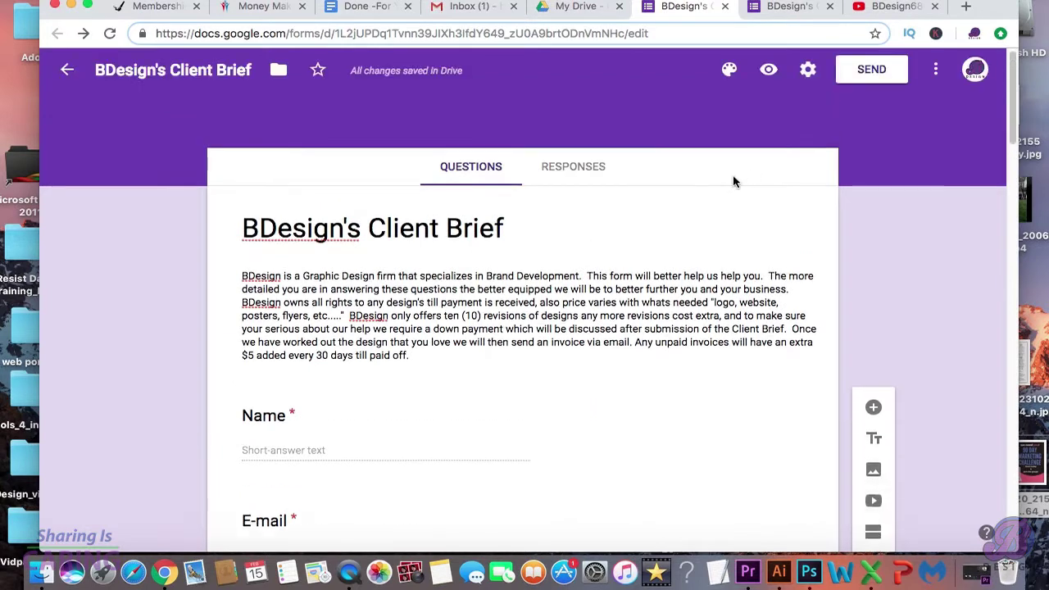
- View the Responses page, switch Accepting responses off and on again, and show more response options
click(572, 172)
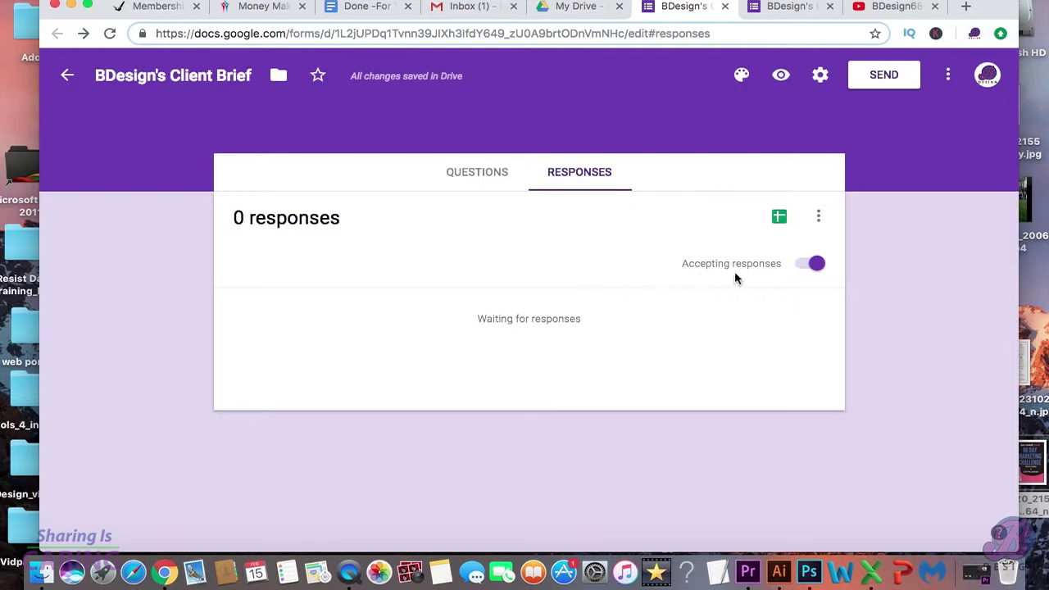
click(810, 265)
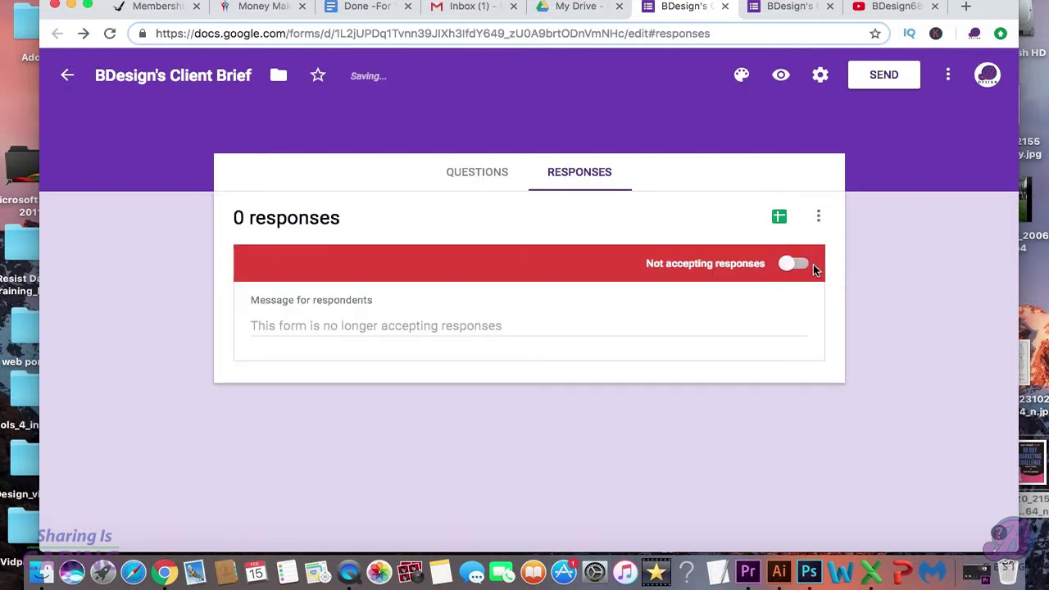
click(799, 266)
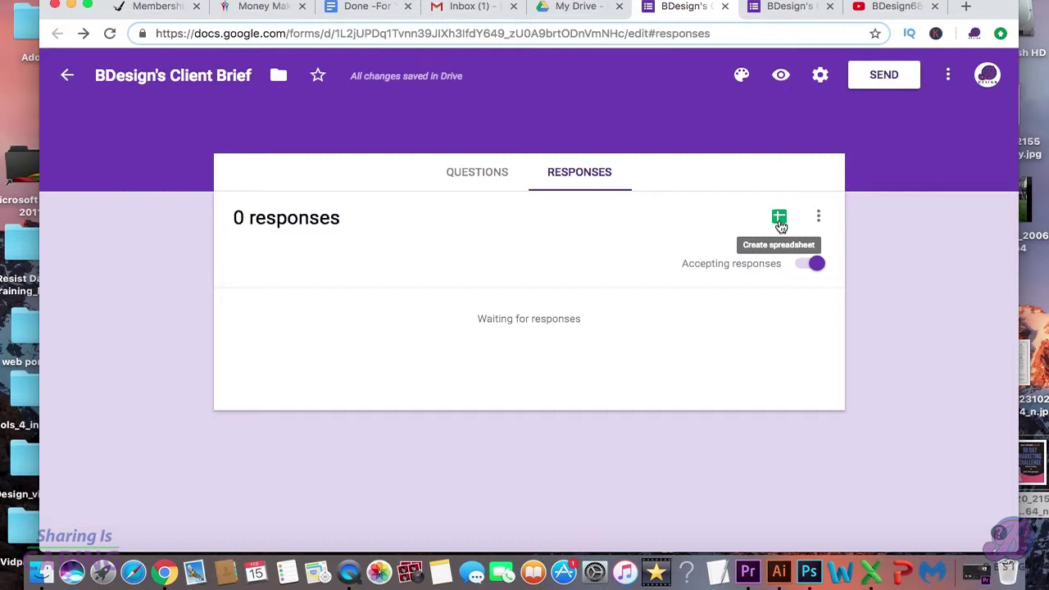
click(821, 219)
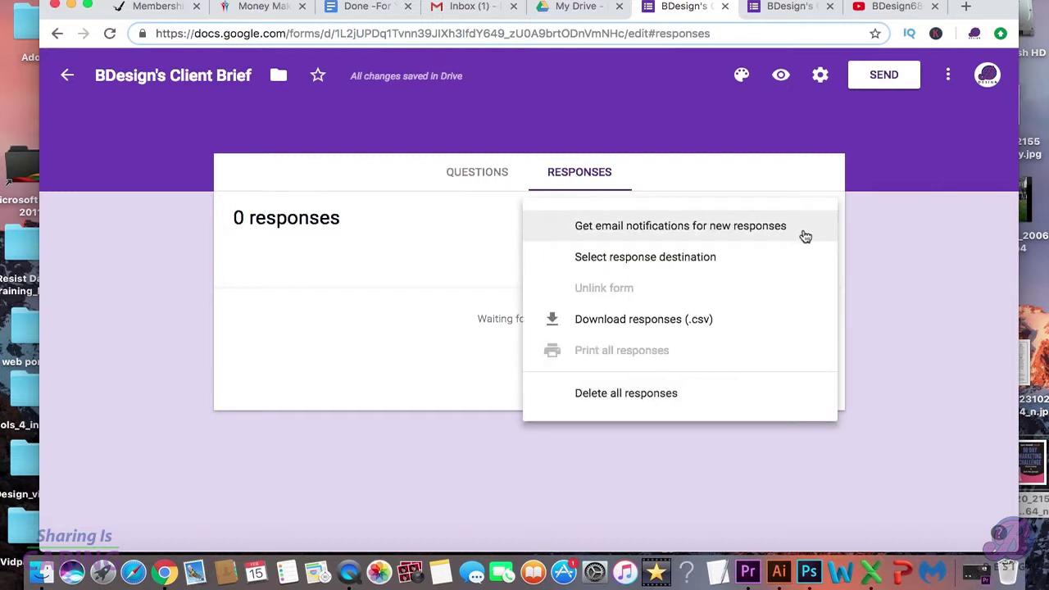